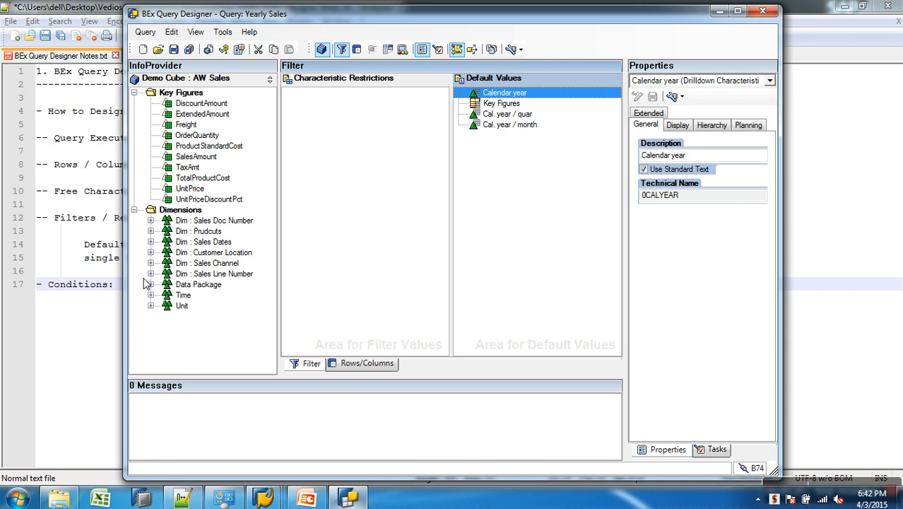
Remove the two duplicate SalesAmount key figures from the query's columns, leaving a single SalesAmount
left_click(343, 364)
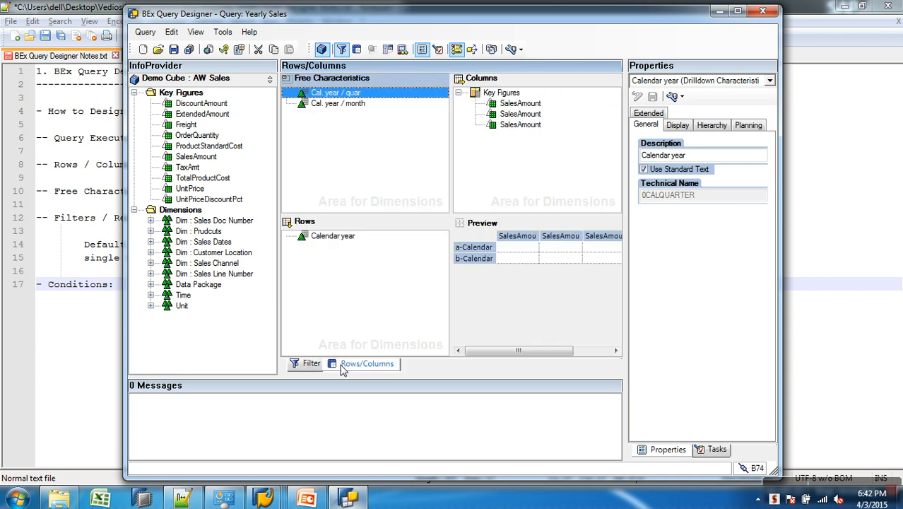
left_click(520, 115)
key("Delete")
key("Delete")
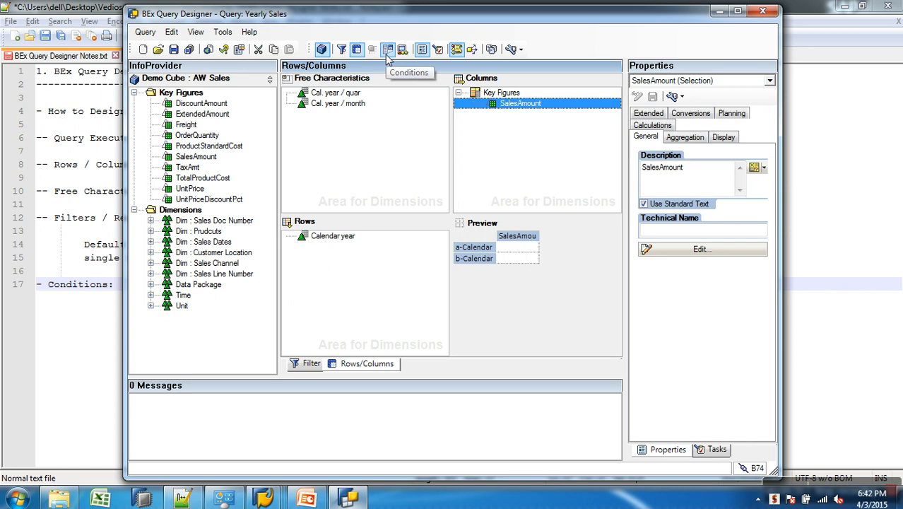
Create a new condition for the query and set its description to "Sales < 10 million"
left_click(387, 50)
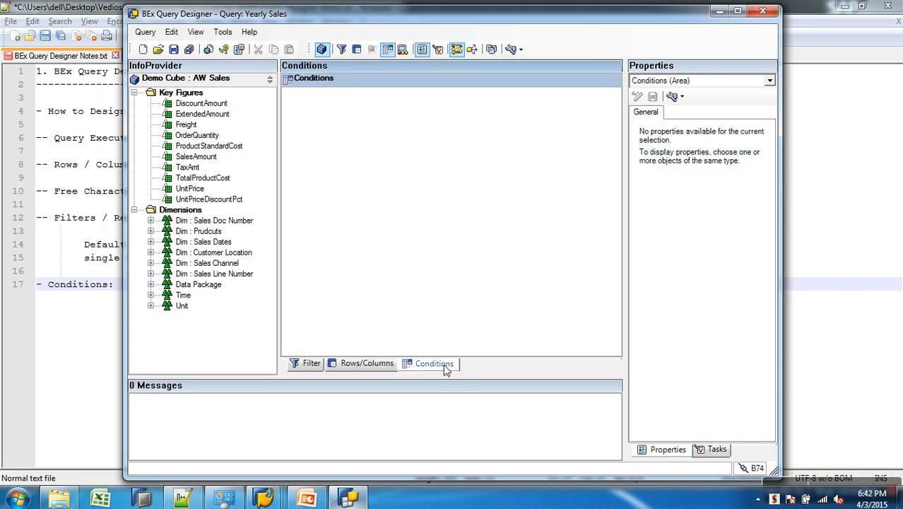
right_click(394, 126)
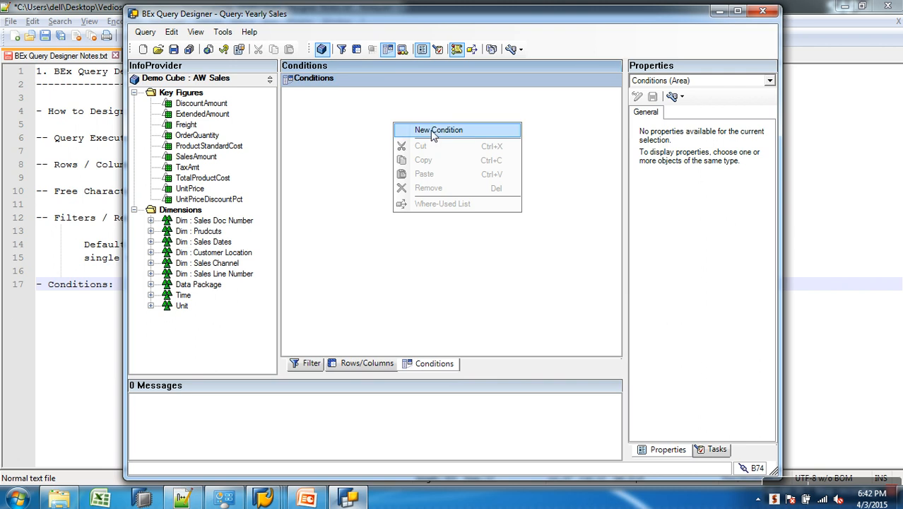
left_click(426, 132)
left_click(330, 94)
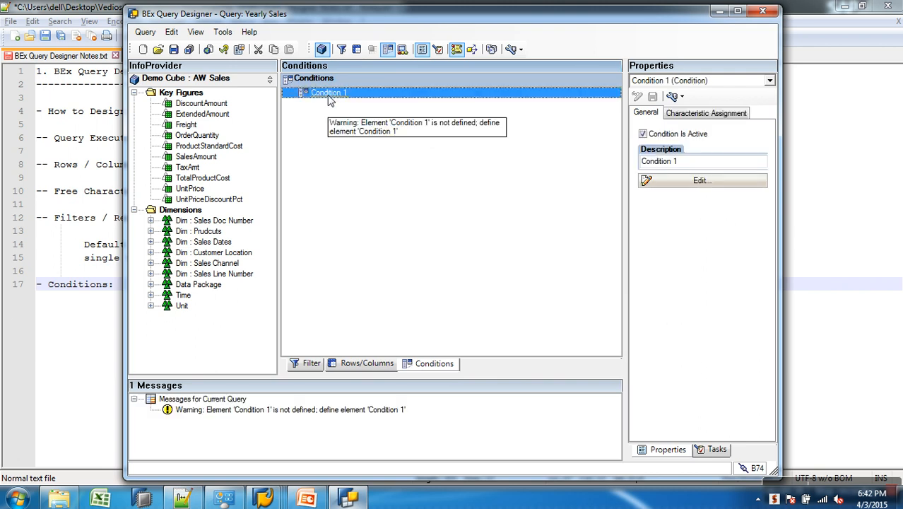
right_click(330, 95)
left_click(368, 103)
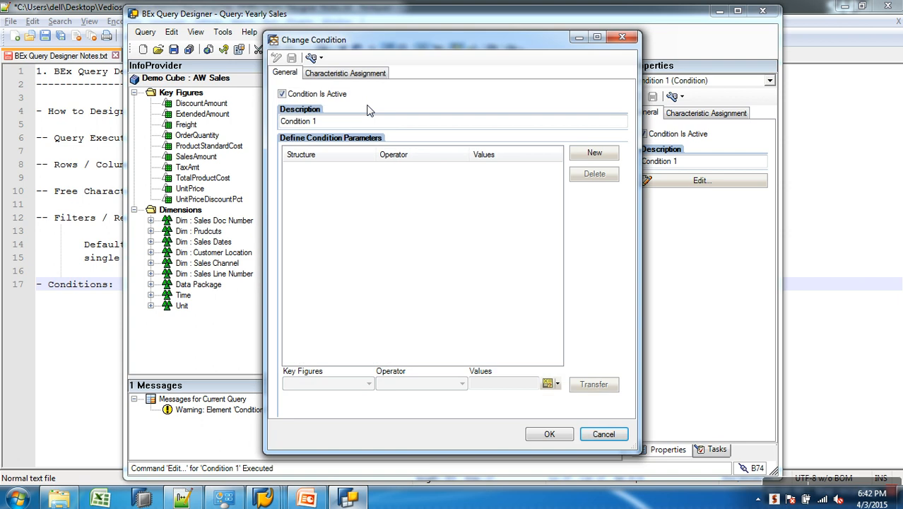
left_click_drag(333, 122, 238, 117)
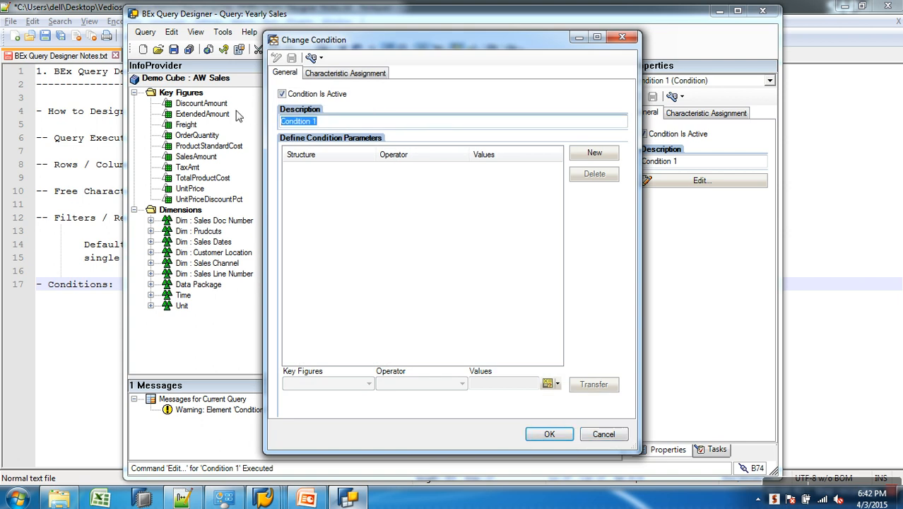
type("Sales <")
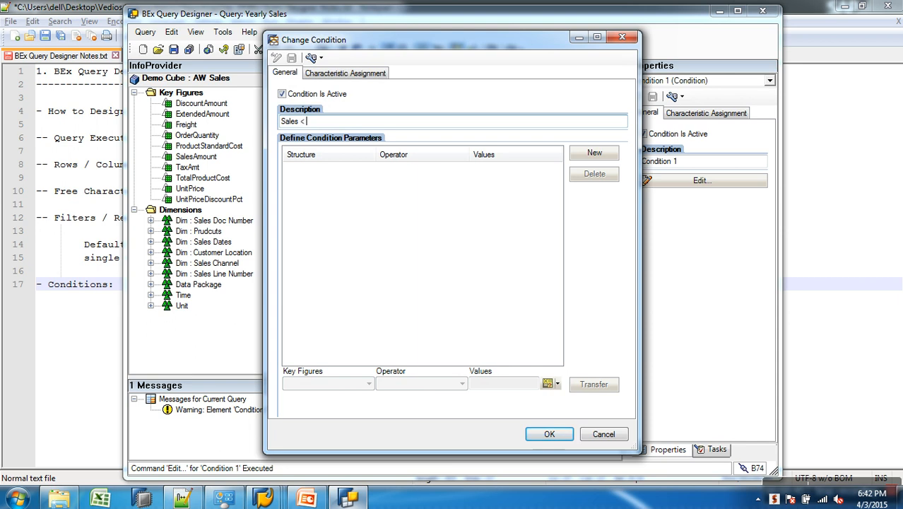
type(" 10 million")
Define the condition parameter as SalesAmount Less Than or Equal To 10000000 and accept the condition
left_click(594, 153)
left_click(368, 385)
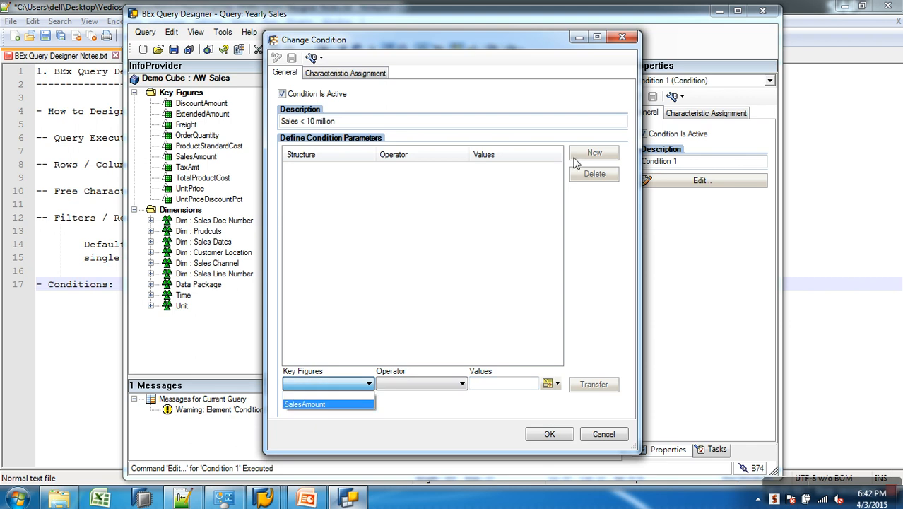
left_click(360, 405)
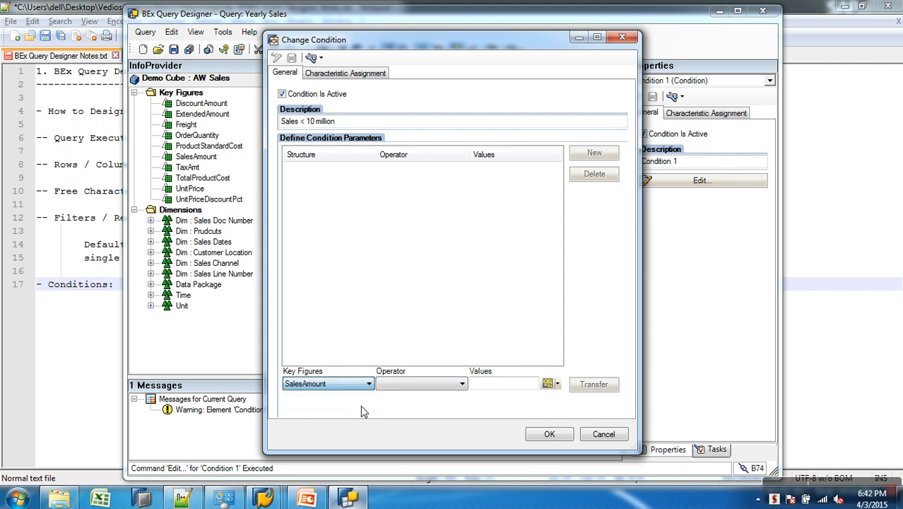
left_click(441, 384)
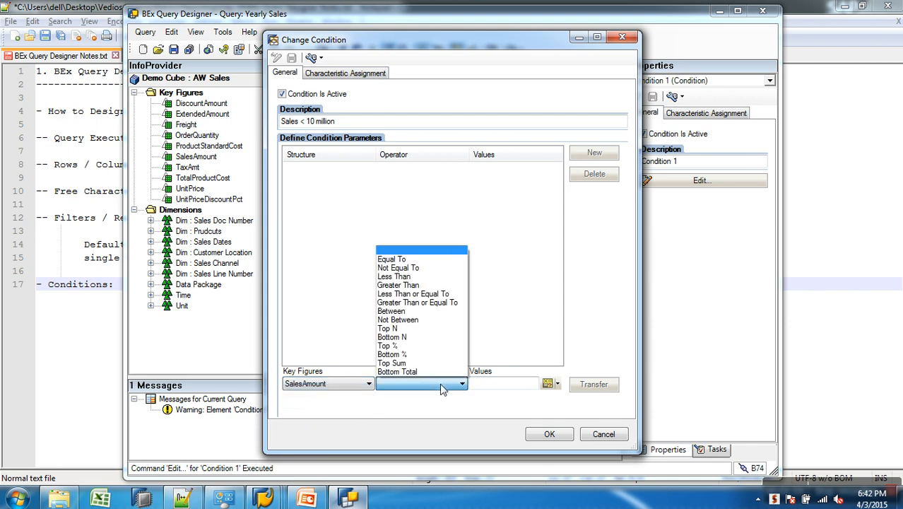
left_click(418, 293)
left_click(512, 391)
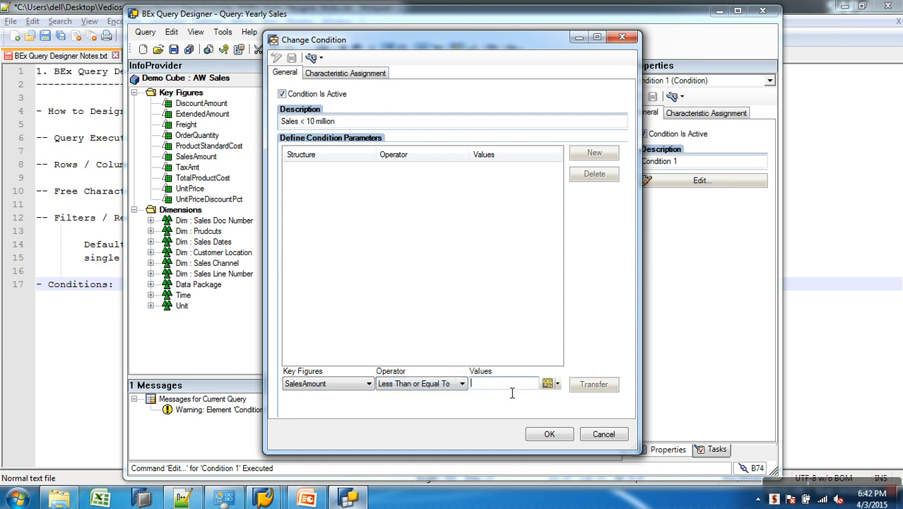
type("10000")
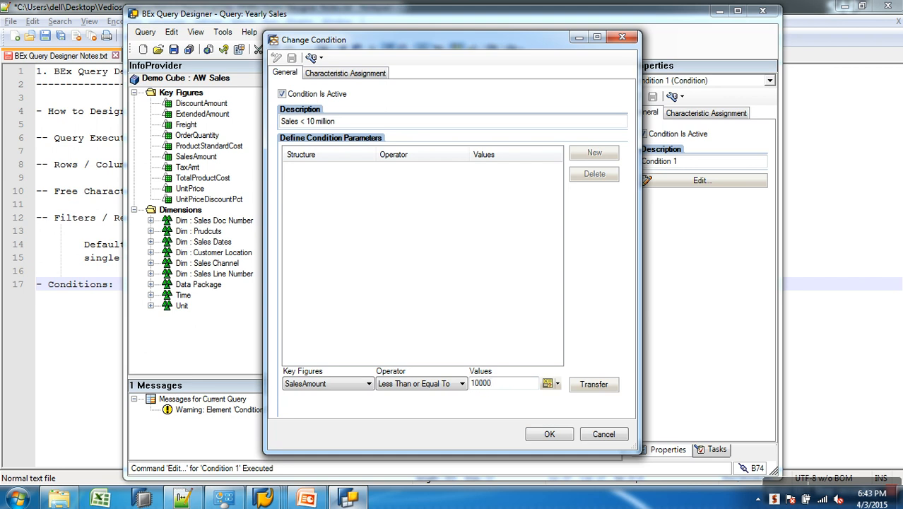
type("00")
left_click(601, 388)
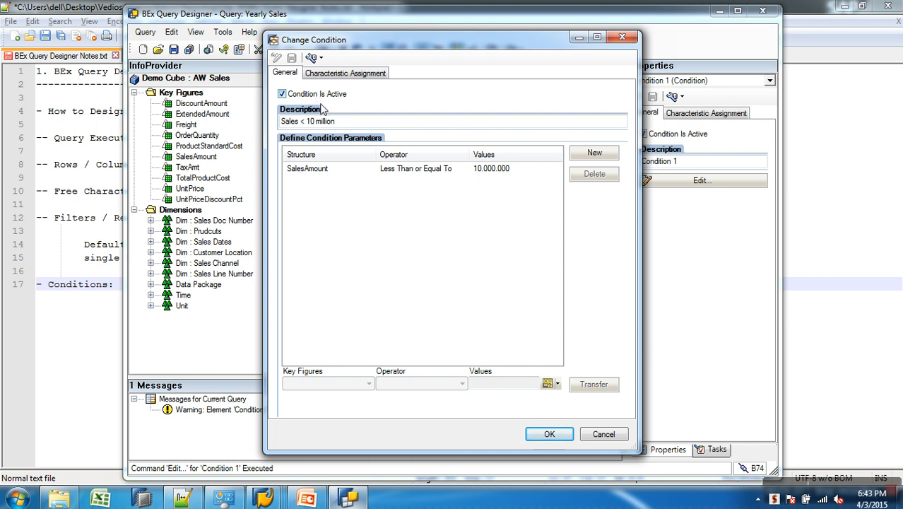
left_click(548, 432)
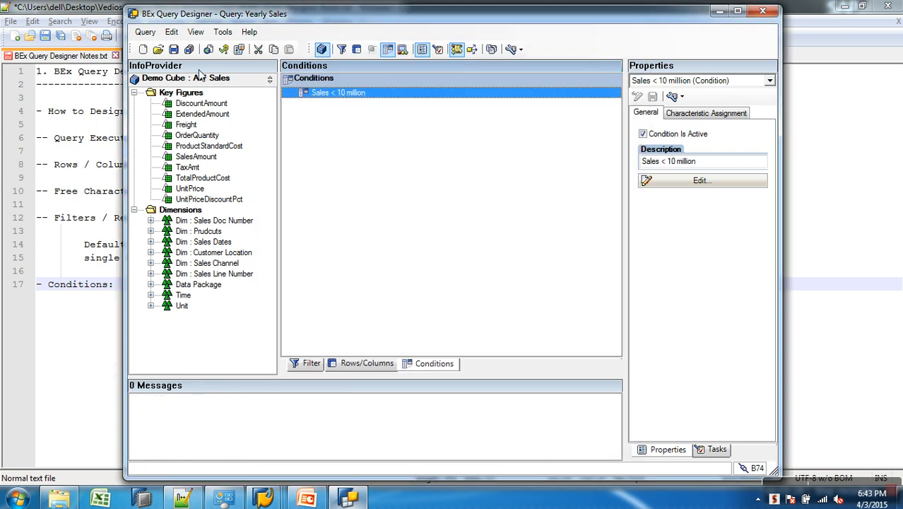
Save the Yearly Sales query, switch to the SAP Query window and rerun the query
left_click(174, 49)
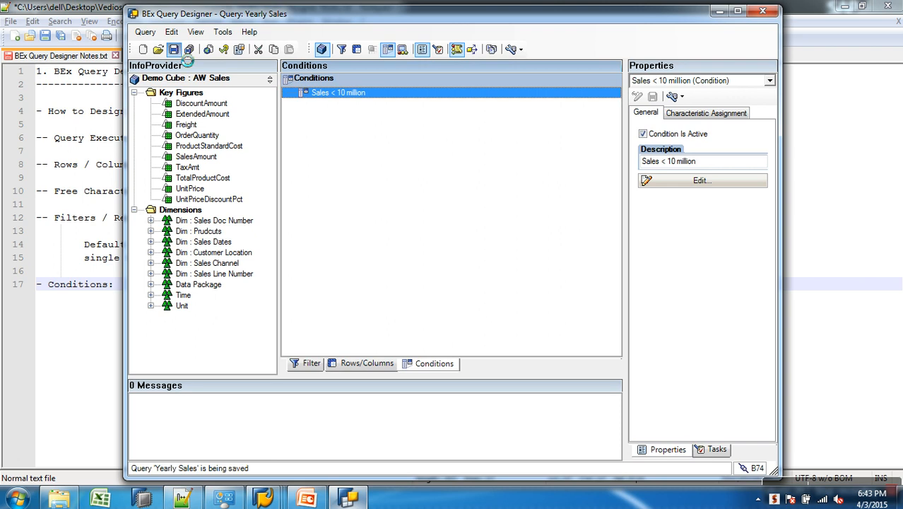
left_click(348, 499)
left_click(264, 499)
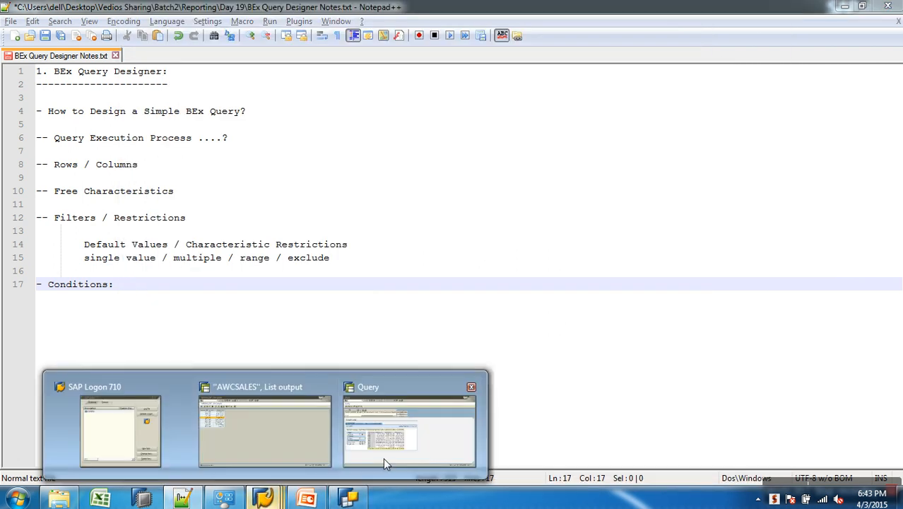
left_click(383, 458)
left_click(177, 27)
left_click(27, 72)
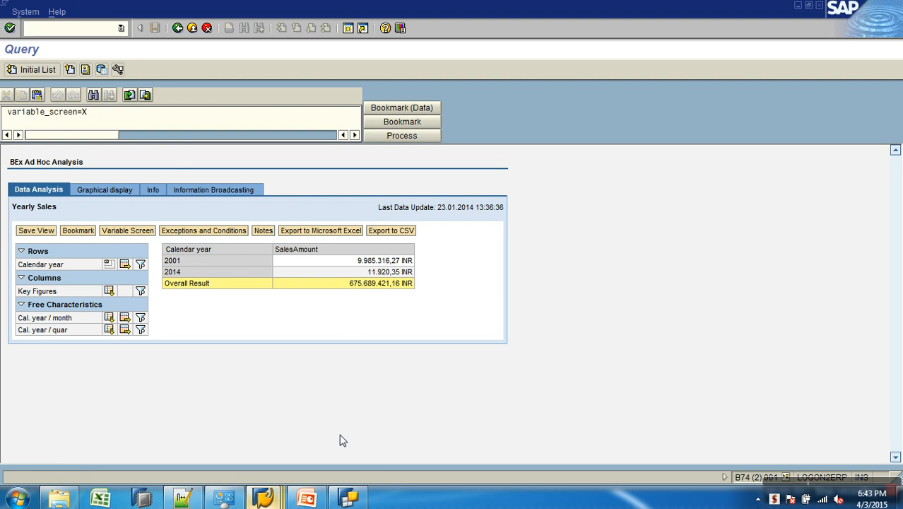
Deactivate and reactivate the "Sales < 10 million" condition on the result to compare the yearly sales, and close the conditions area
mouse_move(346, 500)
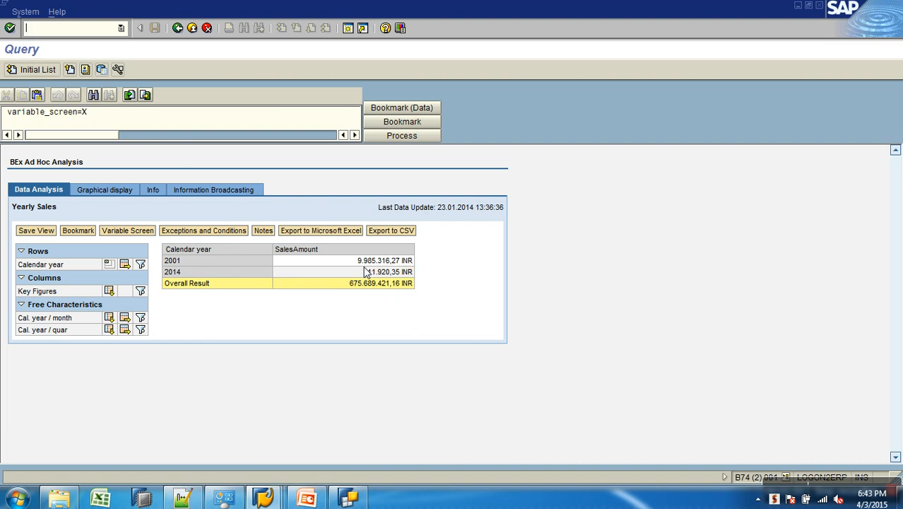
left_click(223, 233)
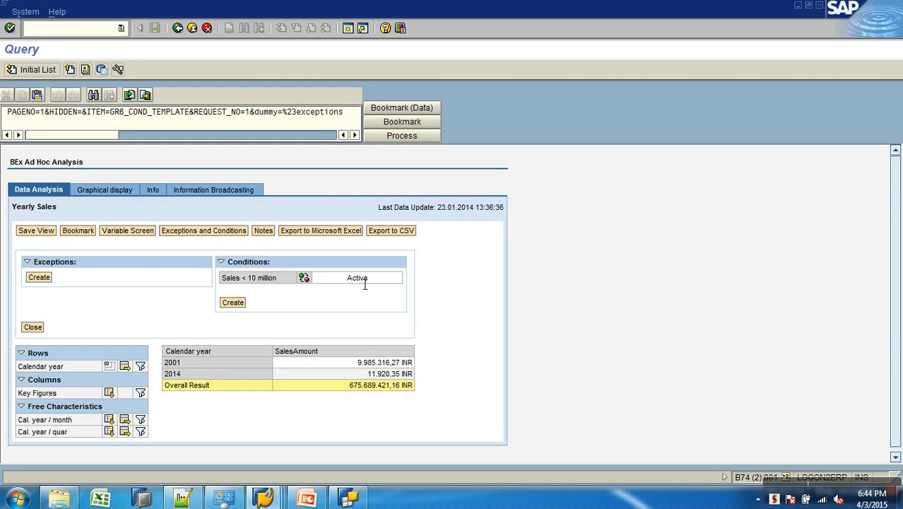
left_click(310, 280)
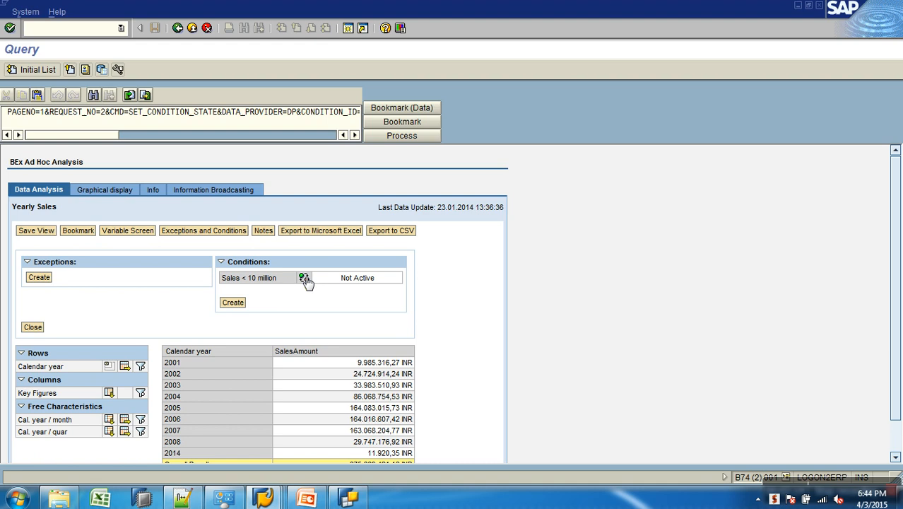
left_click_drag(340, 283, 388, 283)
scroll(387, 306, "down", 1)
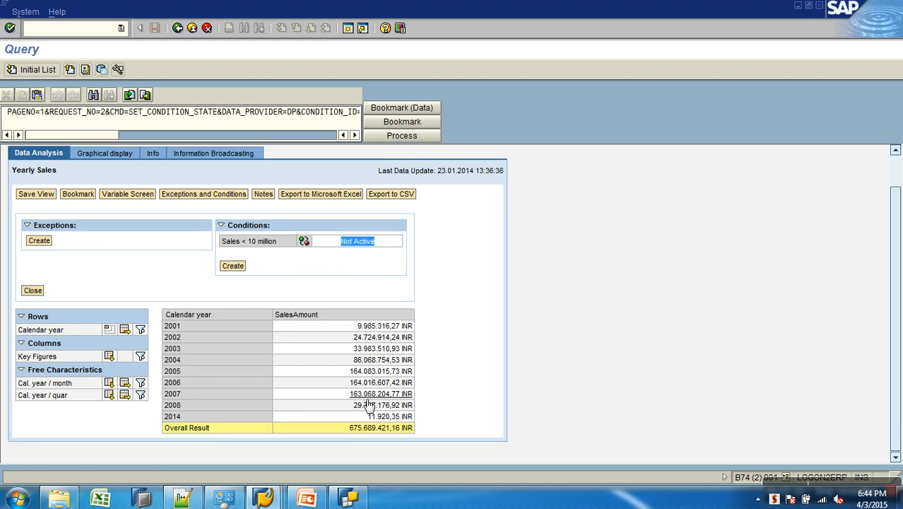
left_click(304, 241)
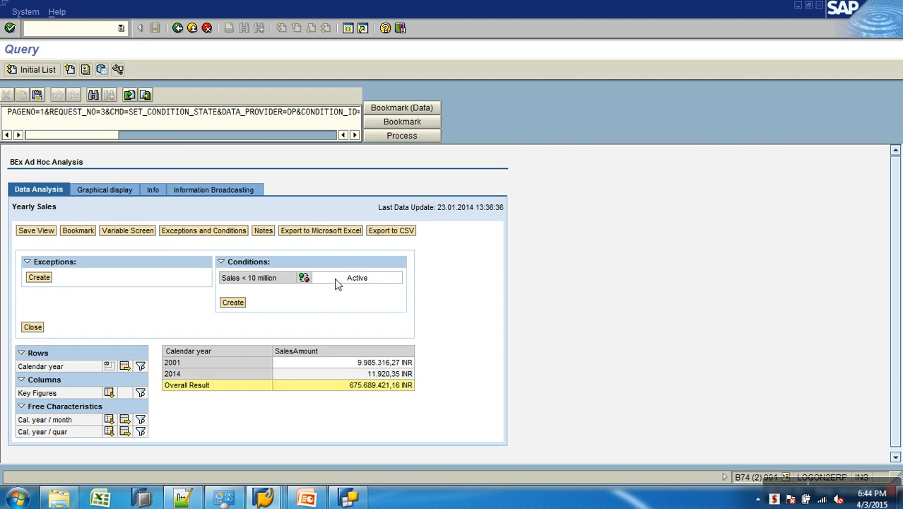
left_click(304, 279)
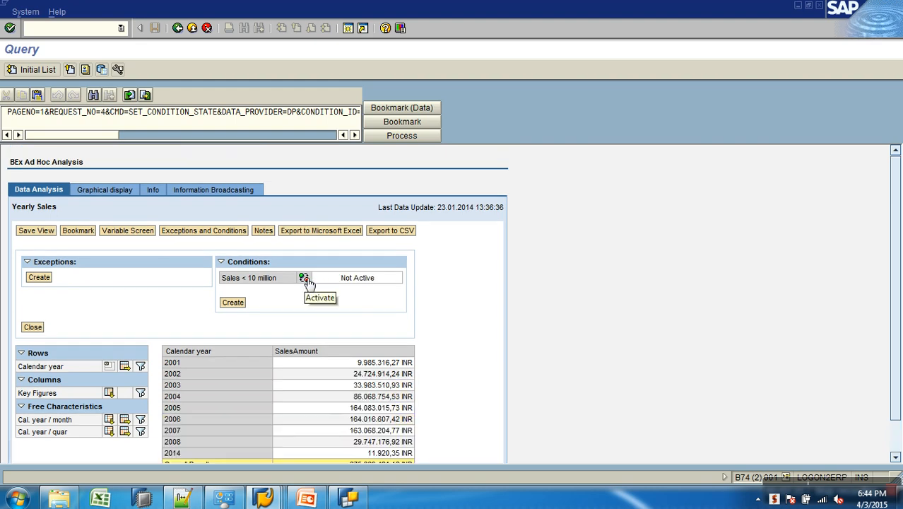
left_click(305, 279)
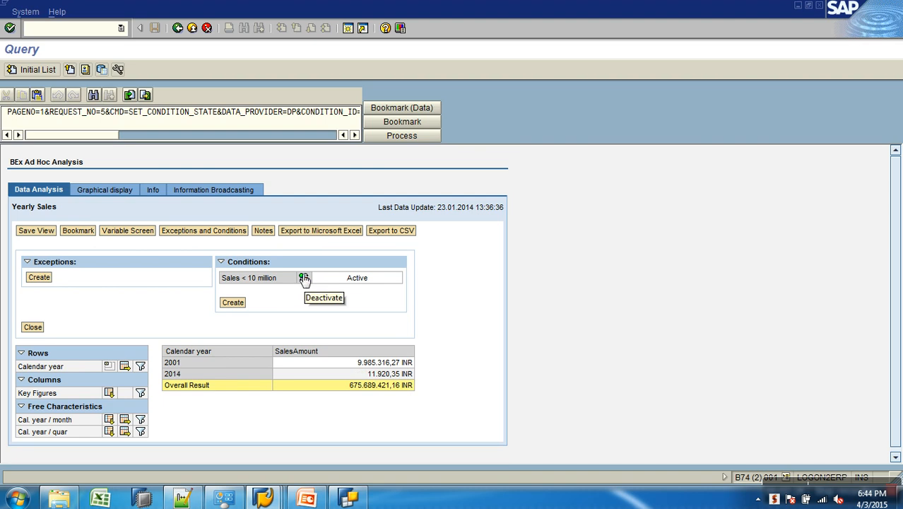
left_click(31, 327)
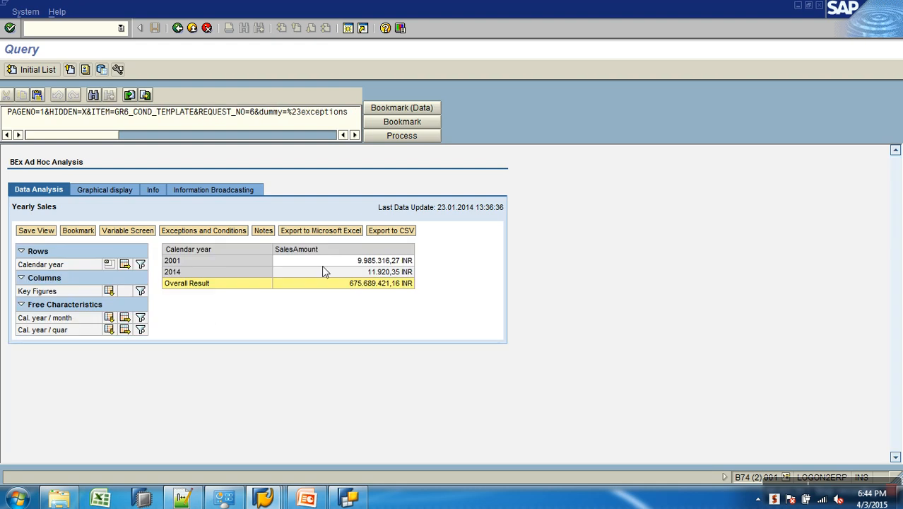
Switch to BEx Query Designer, set the "Sales < 10 million" condition to inactive by default and save the query
left_click(360, 503)
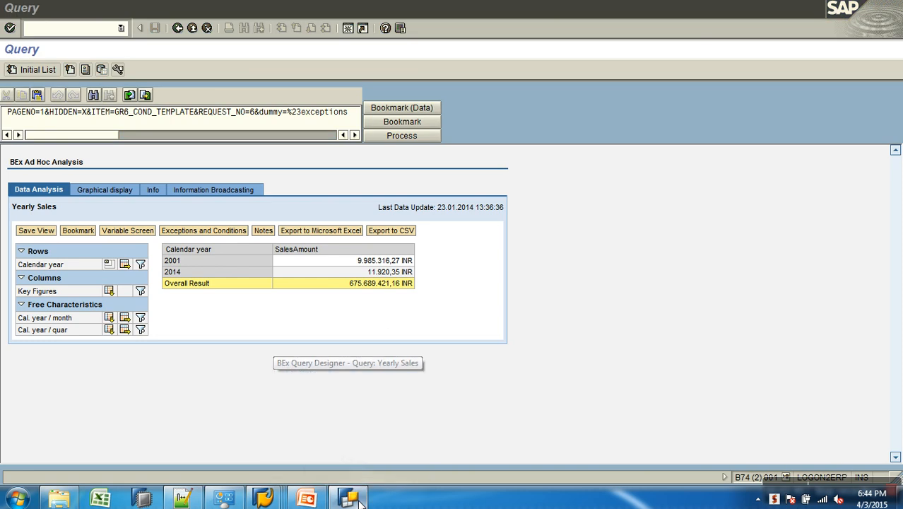
right_click(332, 97)
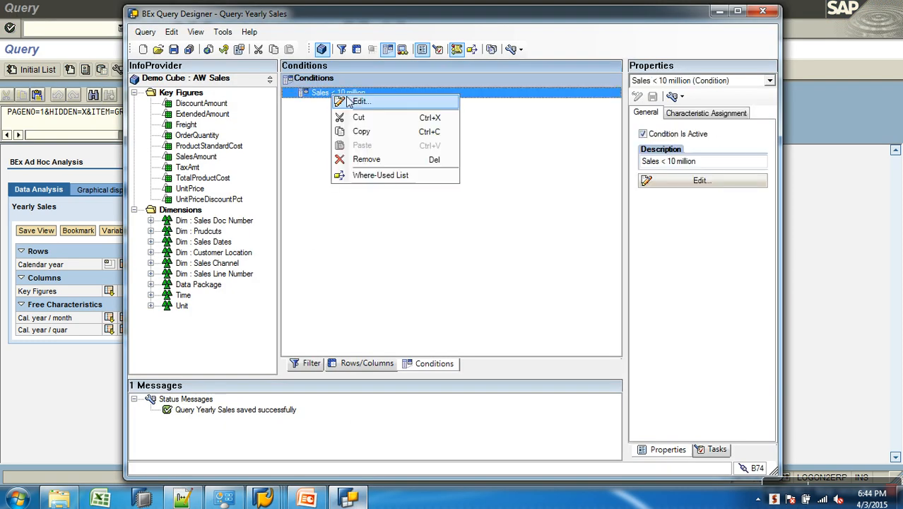
left_click(336, 101)
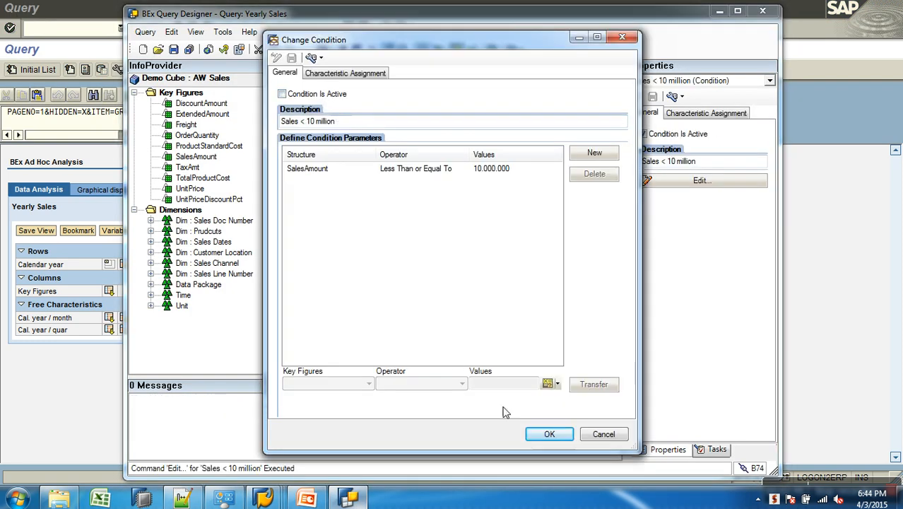
left_click(548, 432)
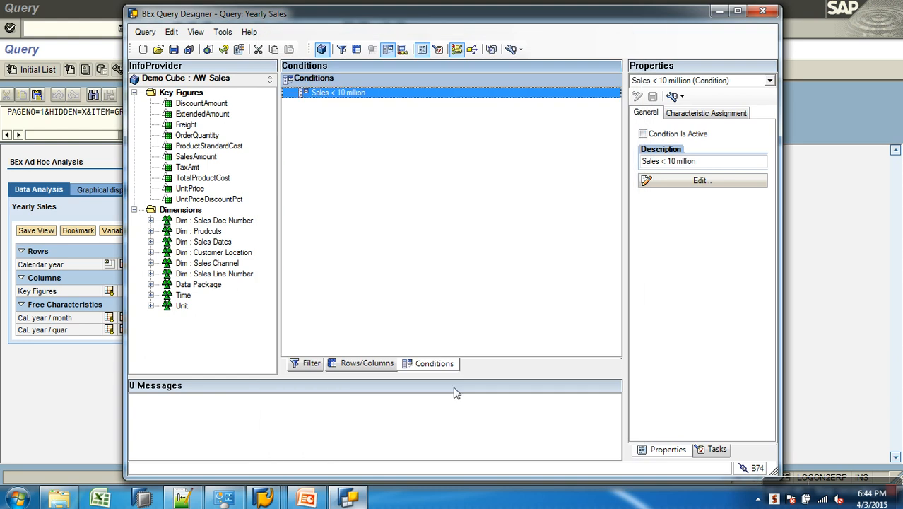
left_click(173, 50)
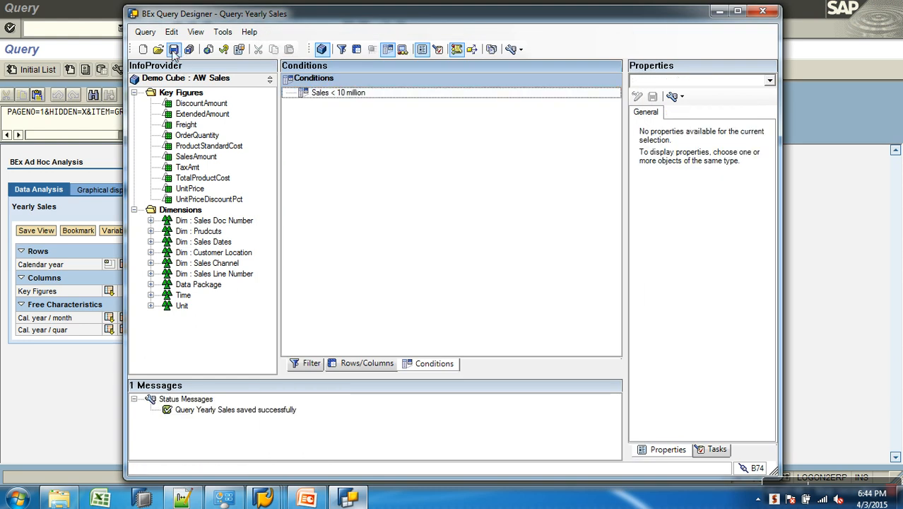
Rerun the Yearly Sales query in the SAP Query window and activate its "Sales < 10 million" condition on the result
left_click(94, 404)
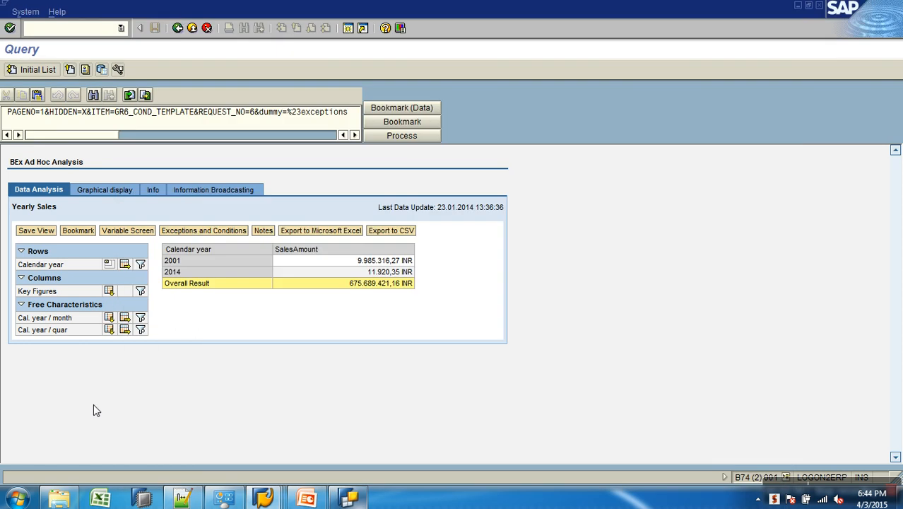
left_click(179, 27)
left_click(45, 71)
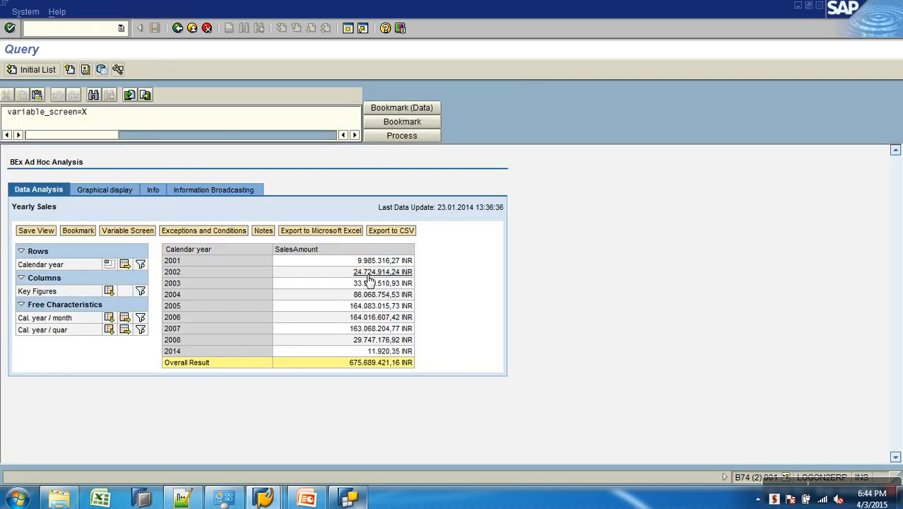
left_click(237, 236)
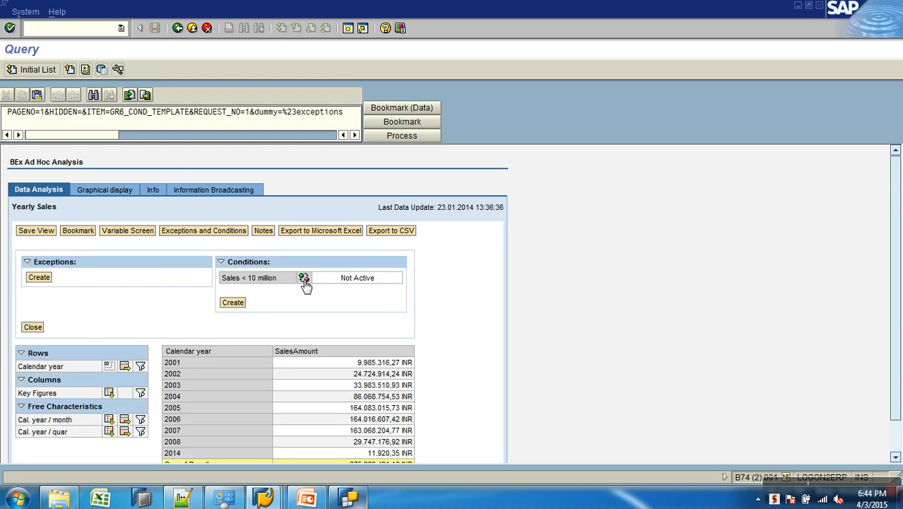
left_click(305, 280)
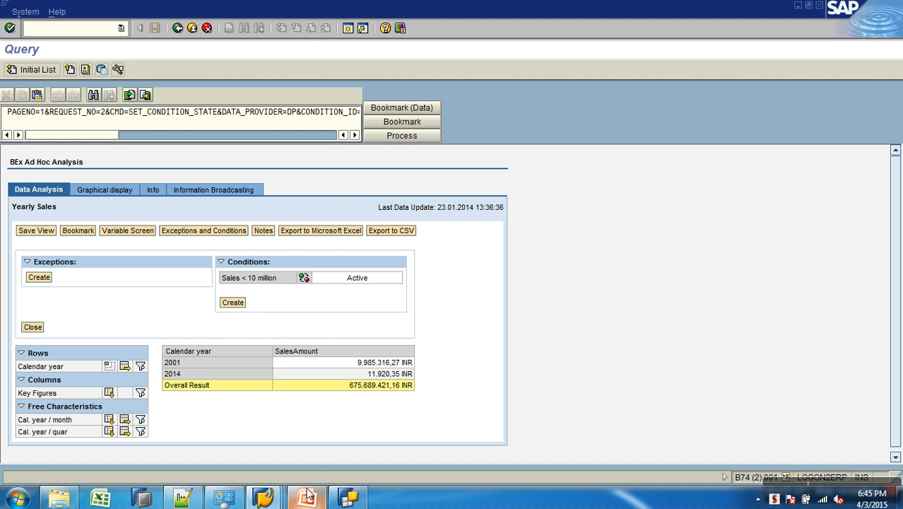
Switch to BEx Query Designer, assign the "Sales < 10 million" condition to the individual characteristic Calendar year, and save the query
left_click(349, 500)
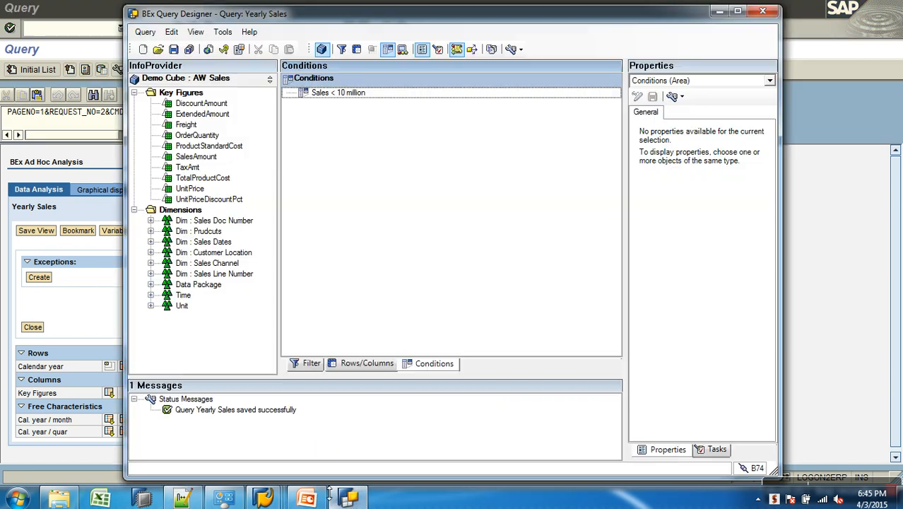
left_click(338, 94)
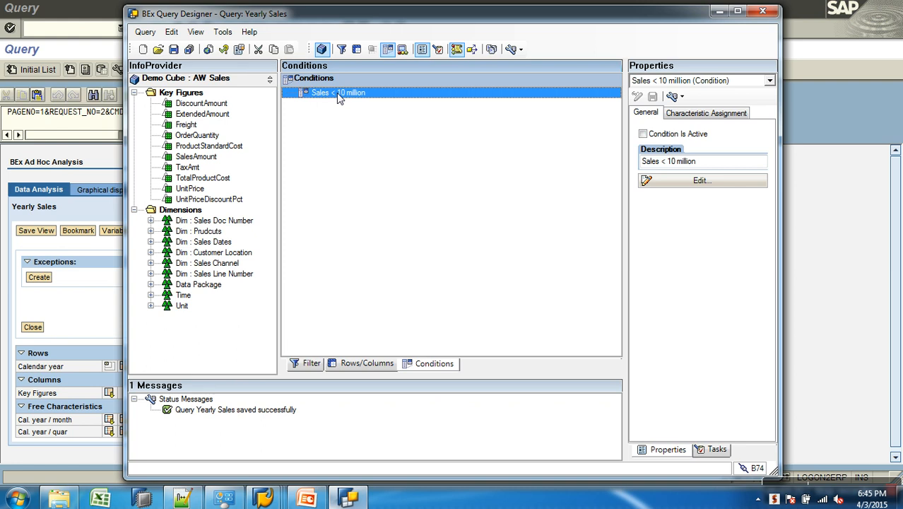
right_click(337, 98)
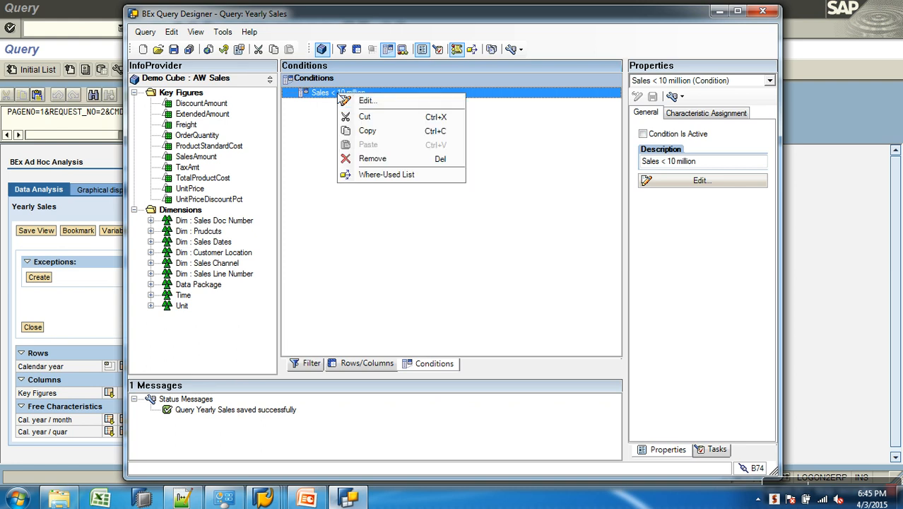
left_click(369, 100)
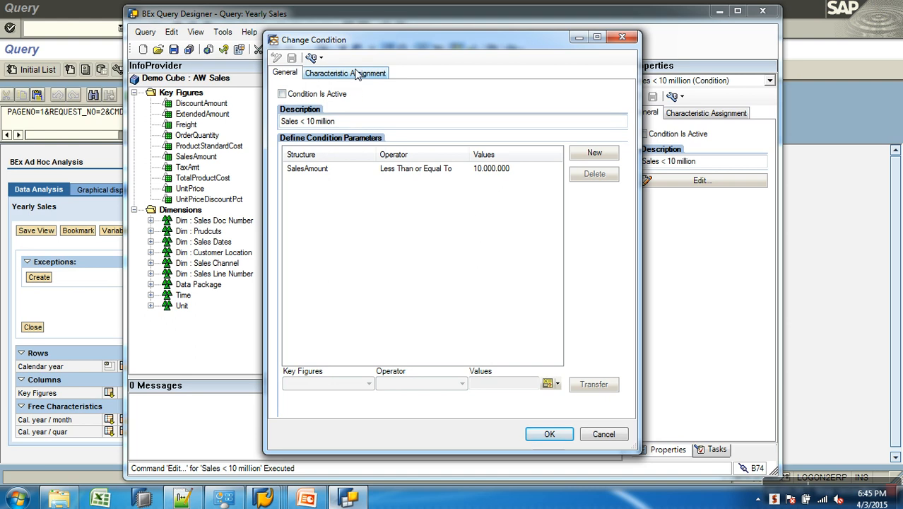
left_click(357, 73)
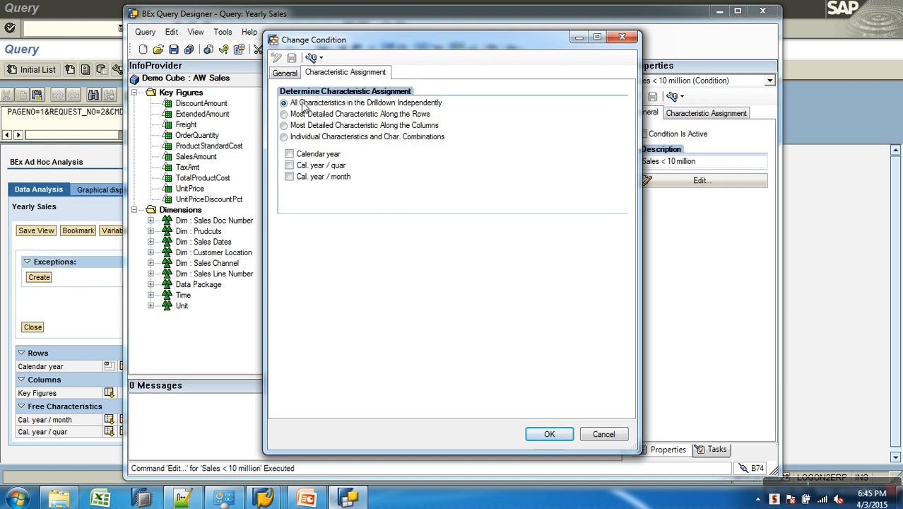
left_click(329, 141)
left_click(289, 154)
left_click(542, 432)
left_click(173, 49)
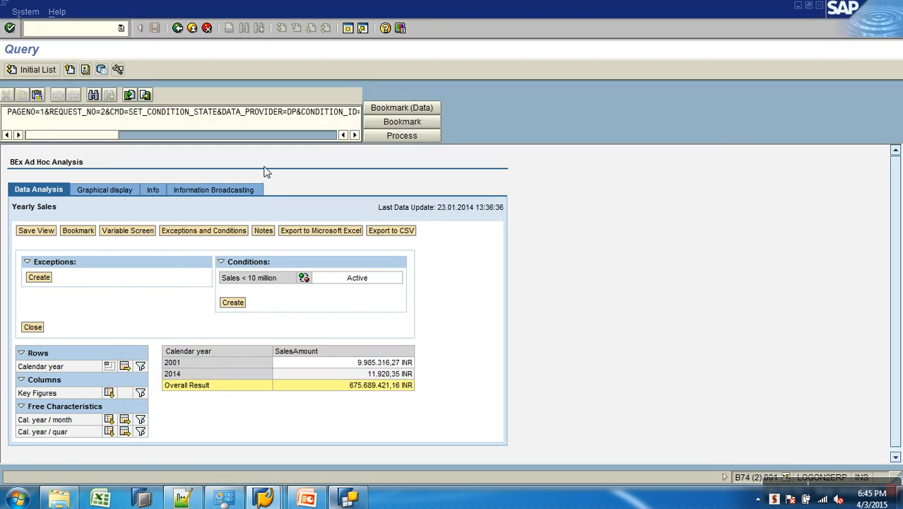
Rerun the Yearly Sales query in the SAP Query window and show the status of its "Sales < 10 million" condition
left_click(177, 27)
left_click(28, 72)
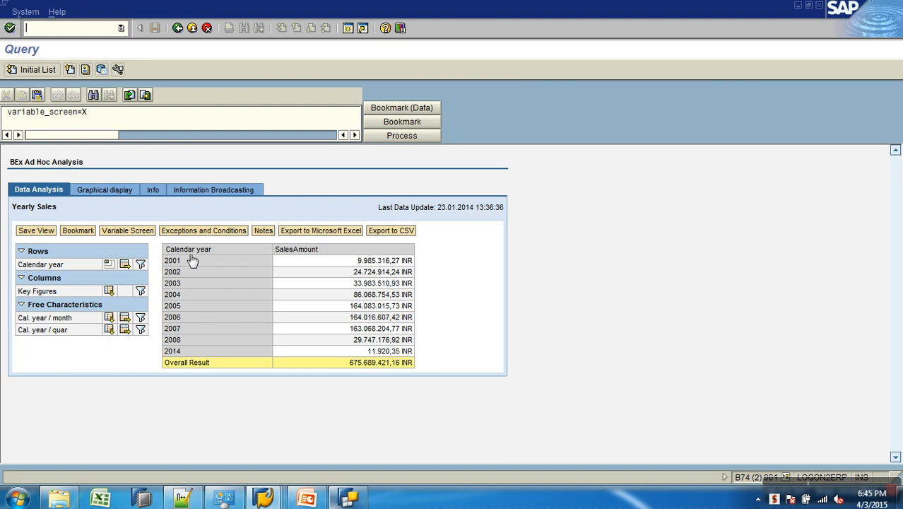
left_click(237, 233)
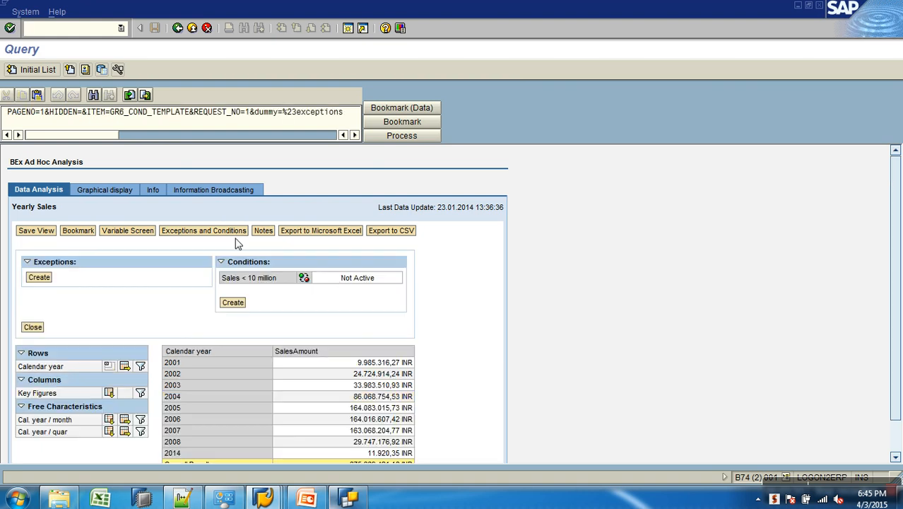
left_click_drag(339, 278, 394, 280)
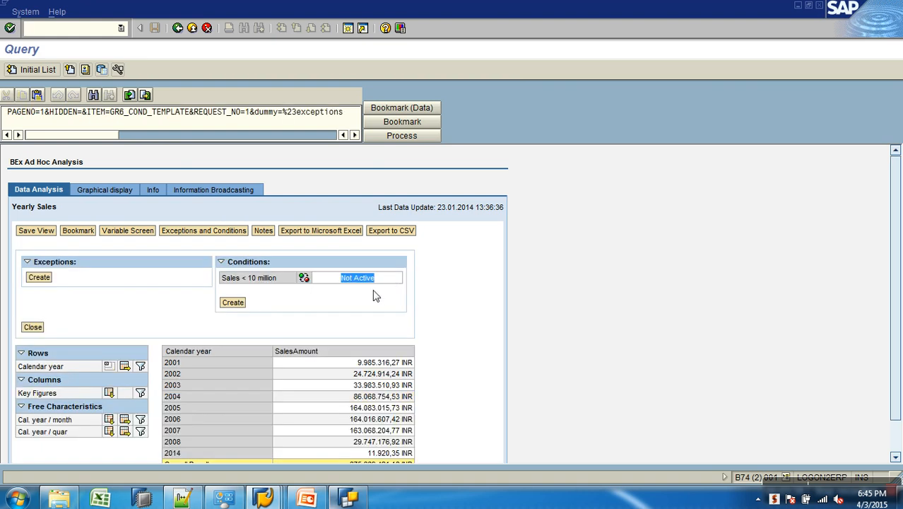
scroll(376, 296, "down", 1)
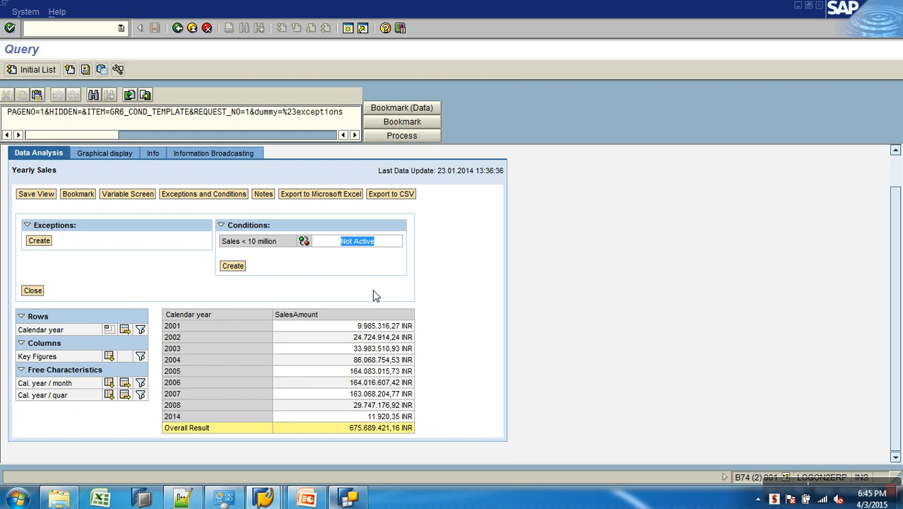
Replace Calendar year with Cal. year / month in the result rows, then close and reopen the exceptions and conditions area
left_click(110, 330)
left_click(110, 408)
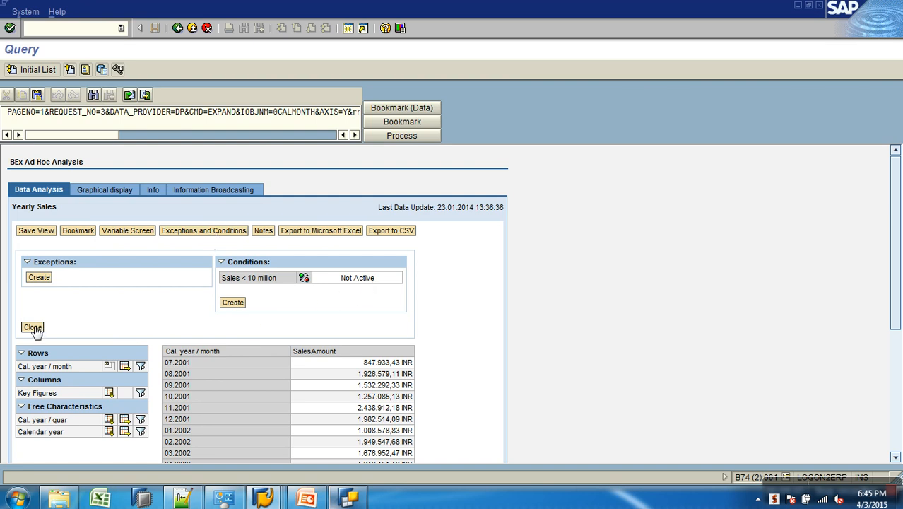
left_click(33, 328)
left_click(198, 233)
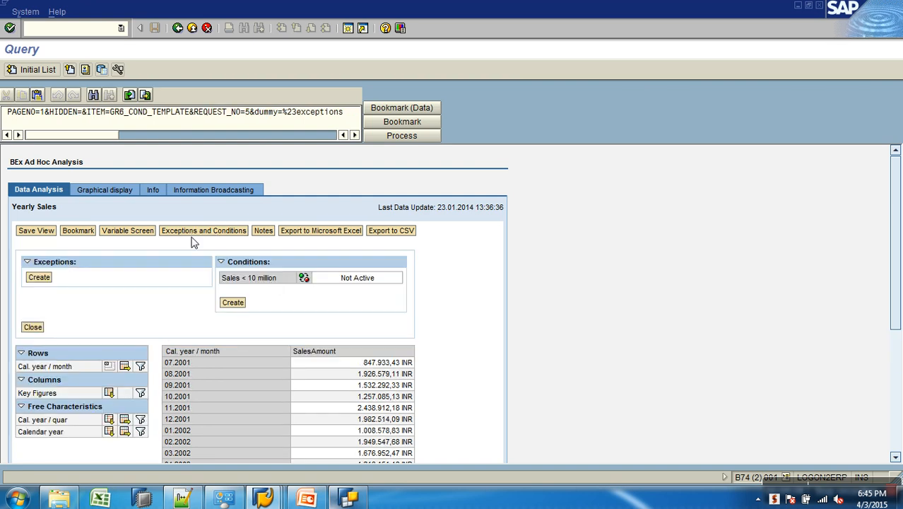
Activate the "Sales < 10 million" condition on the monthly result and examine its status and the monthly sales rows
left_click(304, 278)
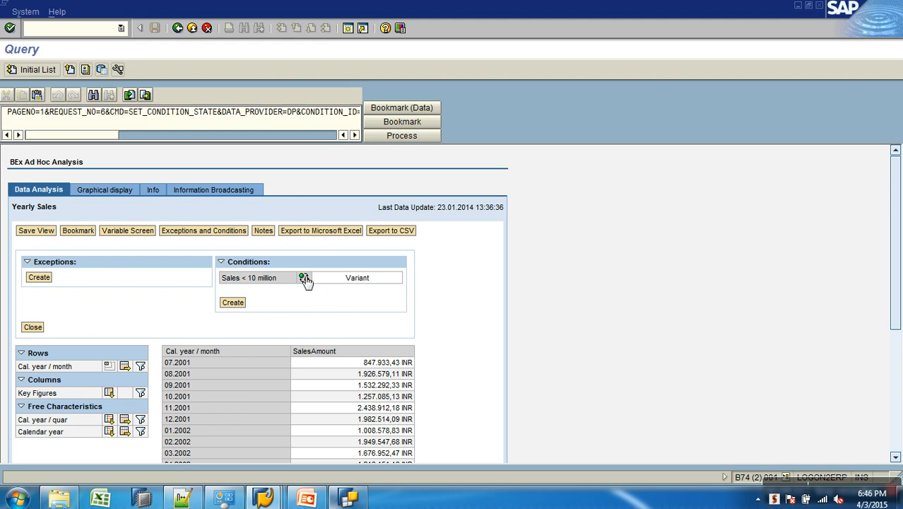
scroll(325, 311, "down", 5)
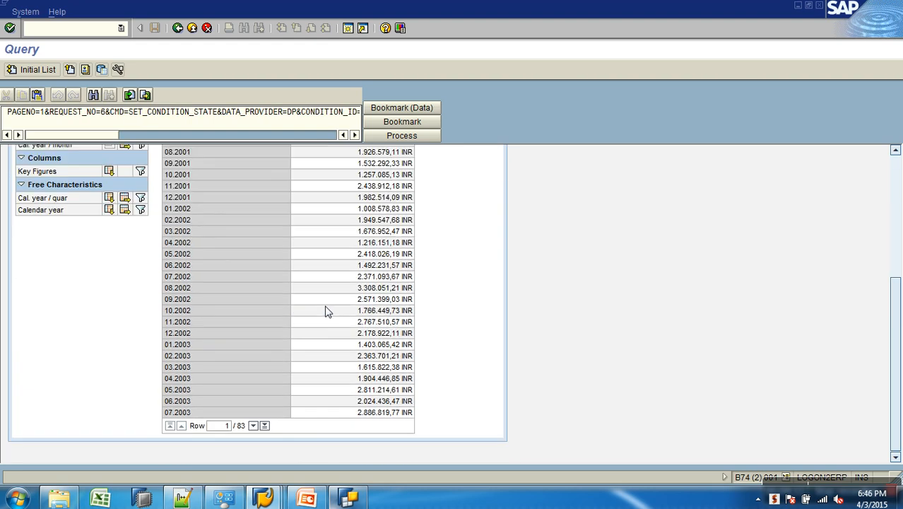
scroll(325, 311, "up", 5)
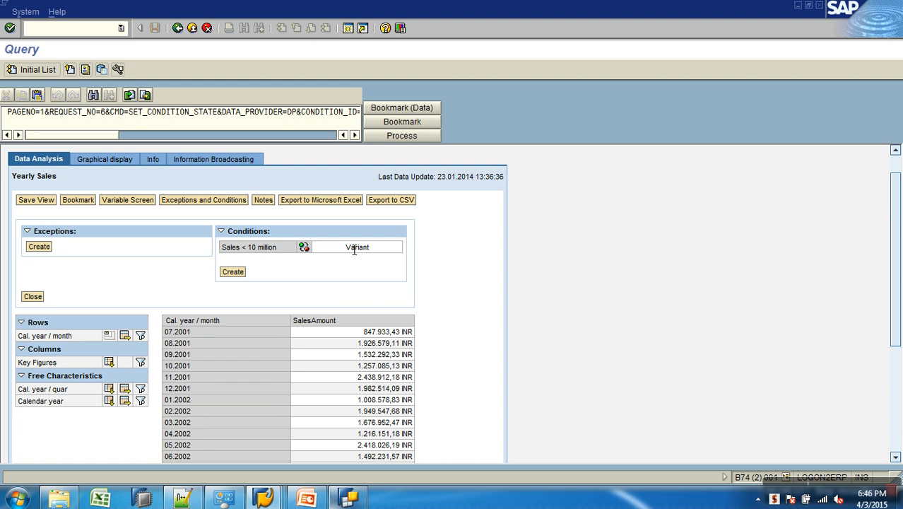
Add Calendar year to the rows beside Cal. year / month and toggle the "Sales < 10 million" condition off and on
left_click(110, 400)
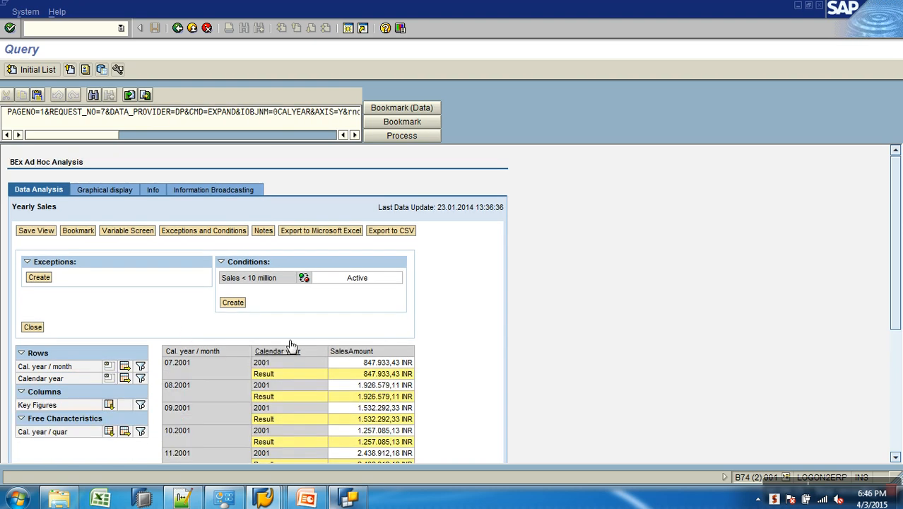
left_click(302, 278)
left_click(305, 279)
scroll(366, 286, "down", 1)
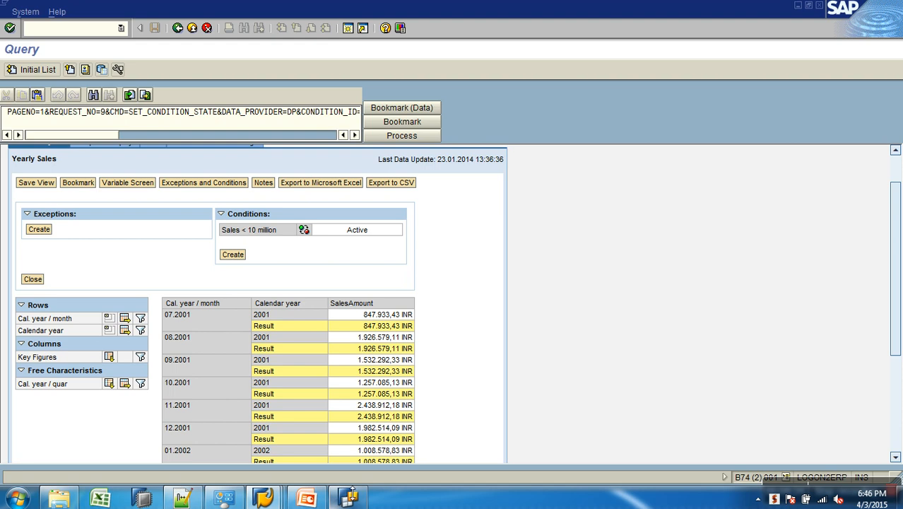
Switch to BEx Query Designer, add CustomerKey from the Customer Location dimension to the free characteristics, and check its value display options
left_click(348, 498)
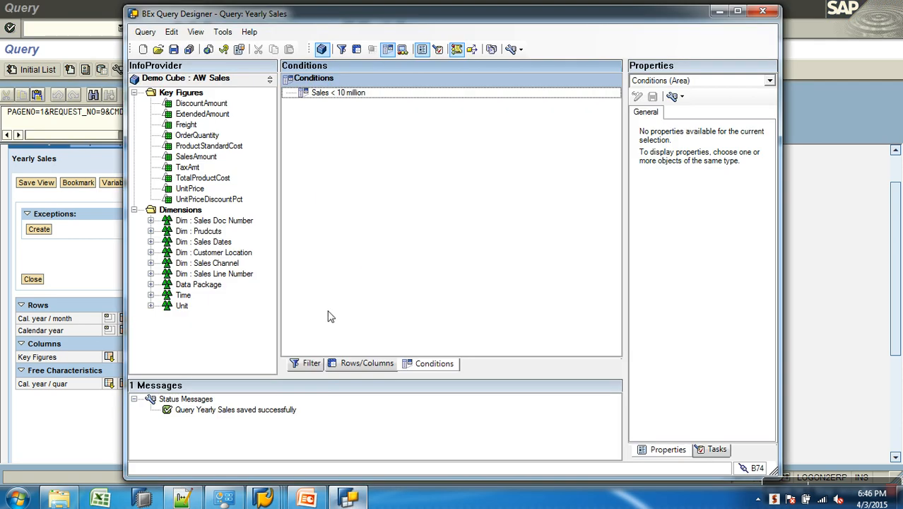
left_click(367, 363)
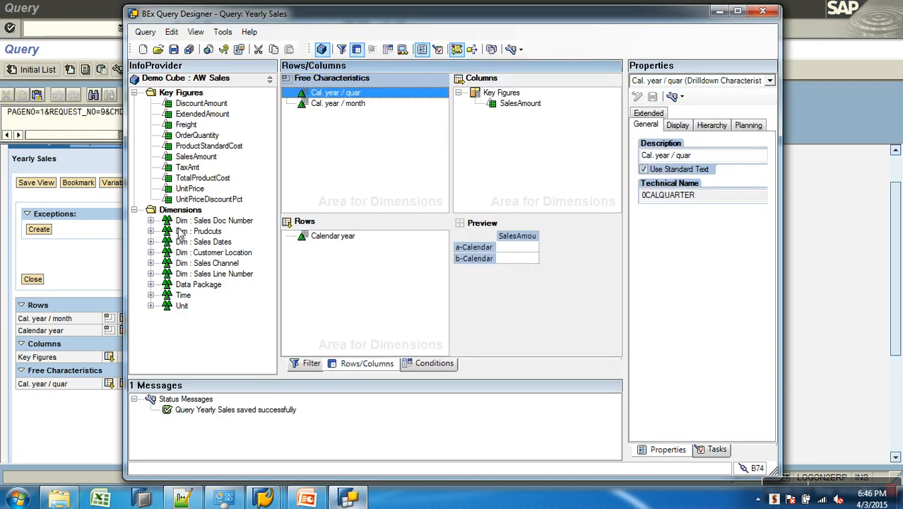
left_click(150, 253)
left_click_drag(222, 264, 343, 164)
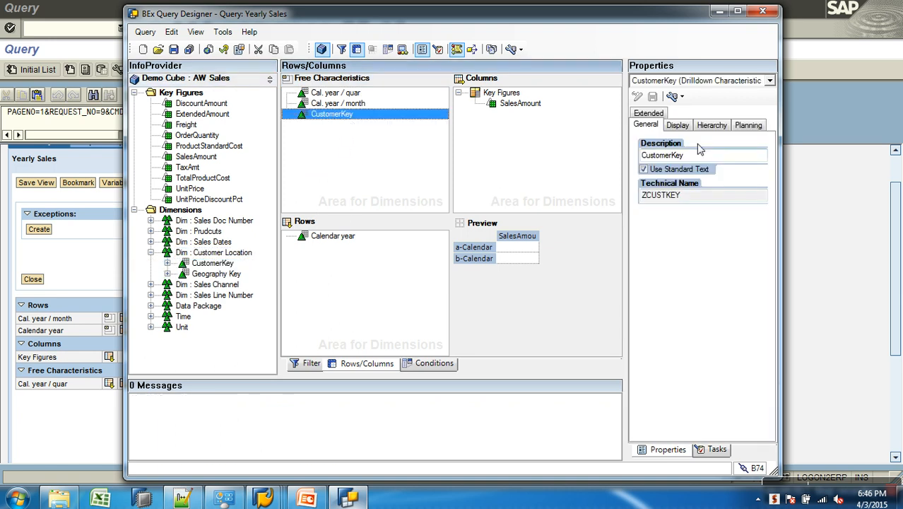
left_click(685, 126)
left_click(693, 167)
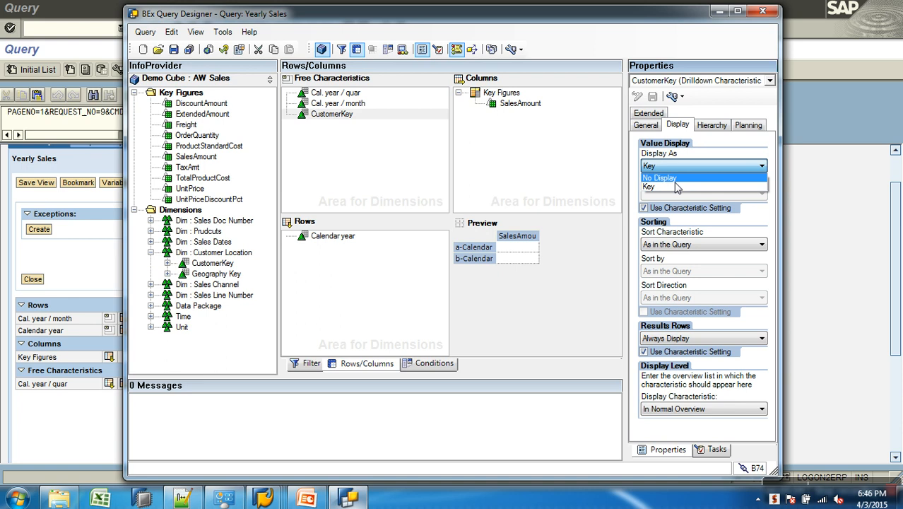
left_click(427, 159)
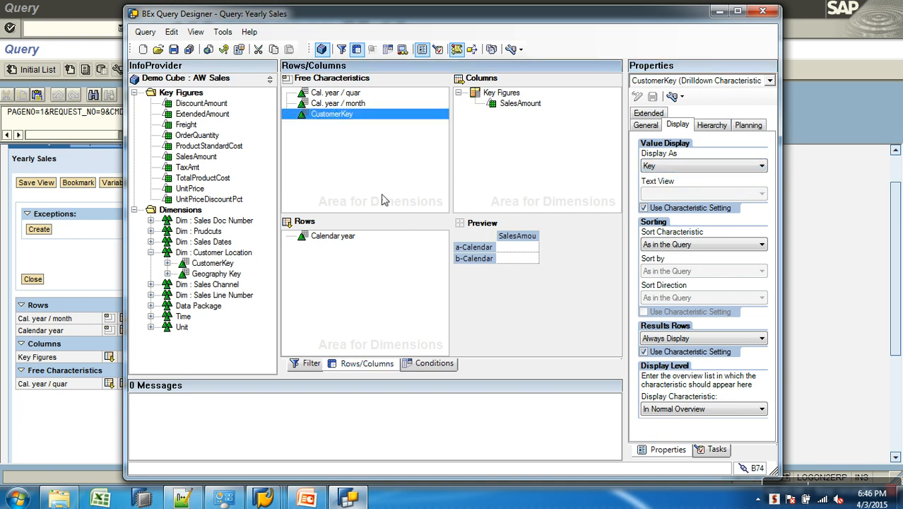
Create a second condition in the query and set its description to "Top 10"
left_click(428, 363)
right_click(388, 151)
left_click(420, 162)
left_click(332, 103)
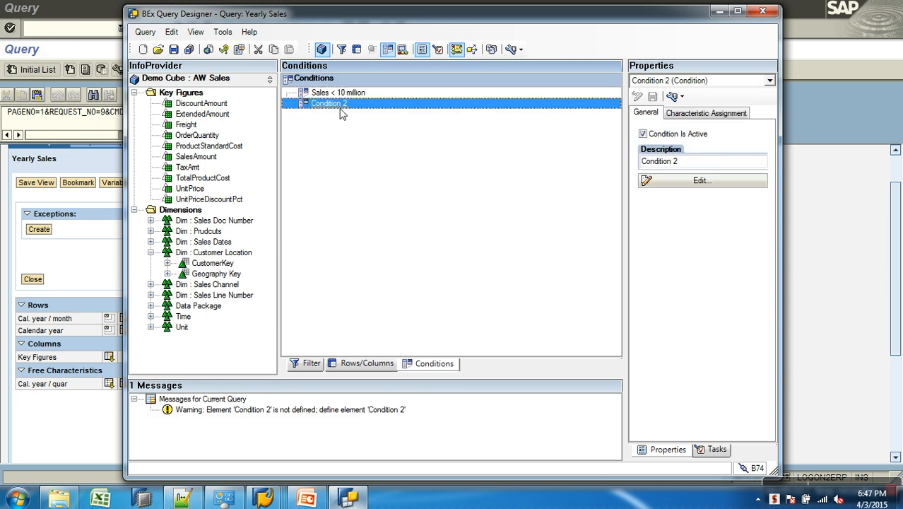
right_click(332, 103)
left_click(357, 111)
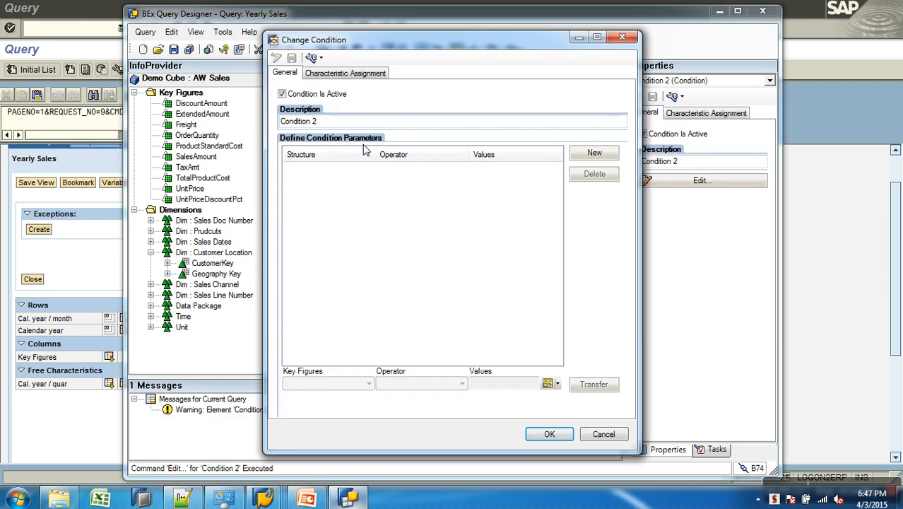
left_click_drag(329, 121, 216, 127)
type("Top 10")
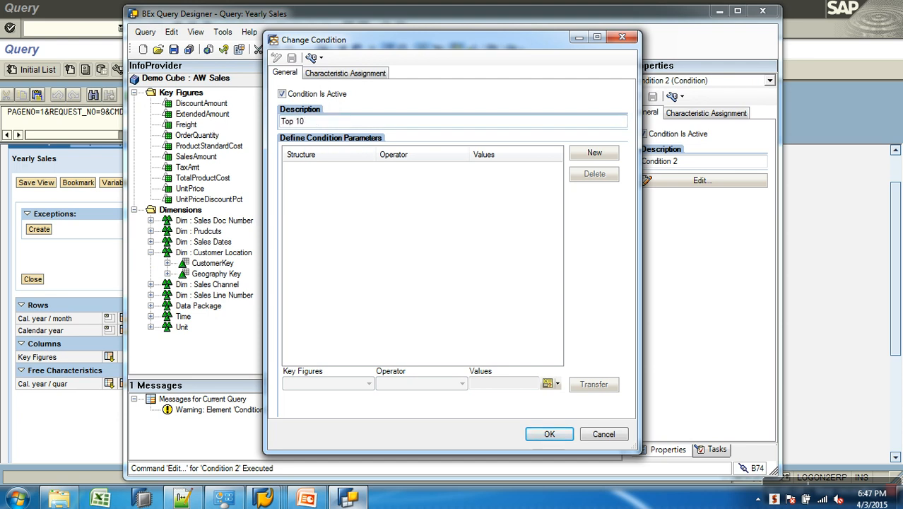
Define the "Top 10" condition's parameter as SalesAmount with operator Top N and value 10
left_click(594, 153)
left_click(369, 385)
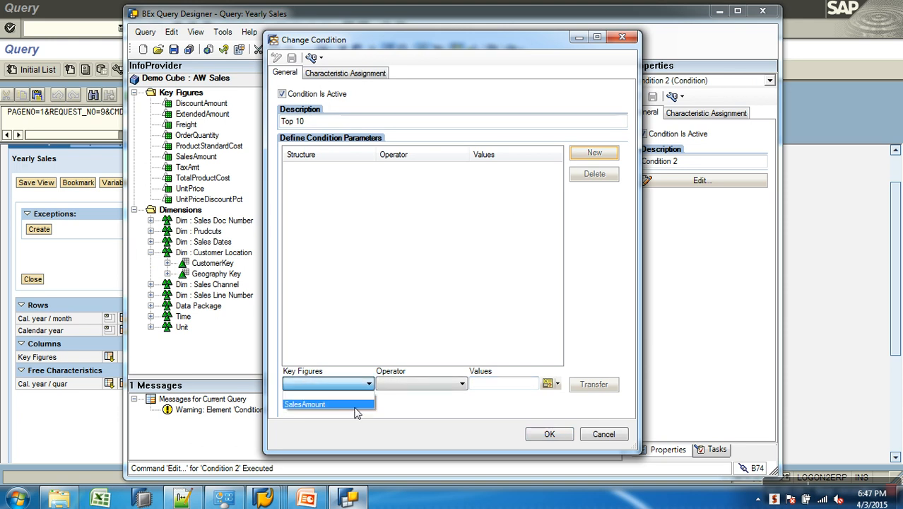
left_click(356, 407)
left_click(431, 386)
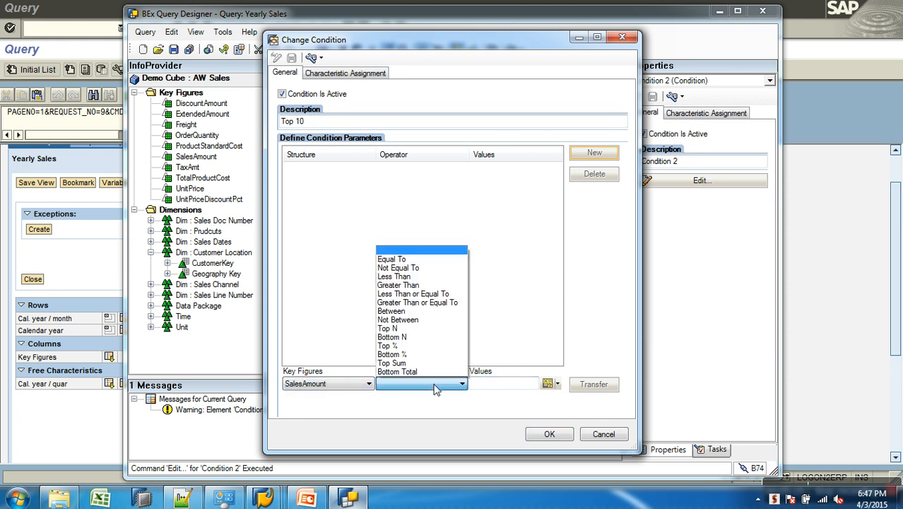
left_click(403, 330)
left_click(514, 383)
type("10")
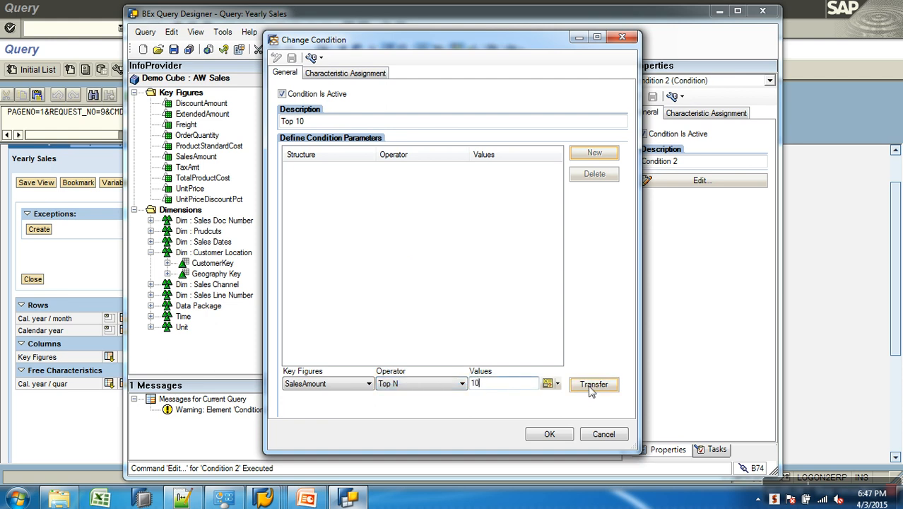
left_click(593, 385)
Make the "Top 10" condition inactive by default and assign it to the individual characteristic CustomerKey
left_click(325, 96)
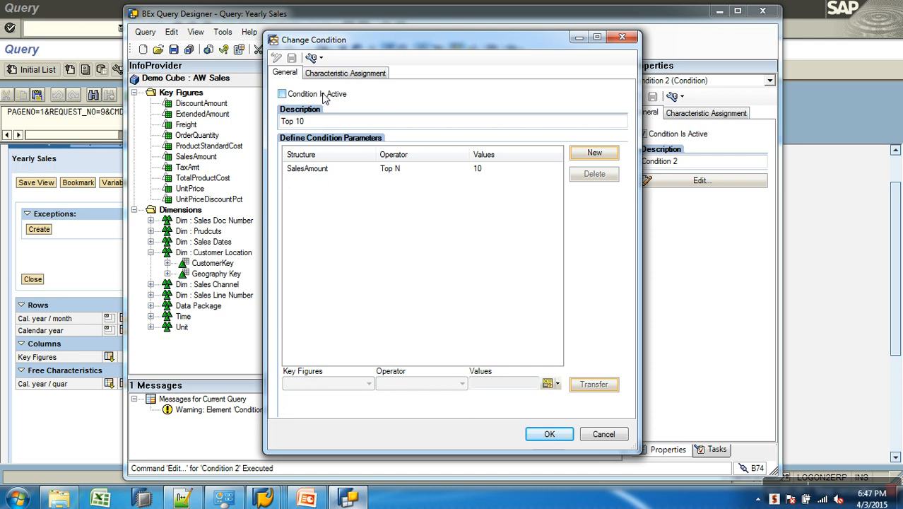
left_click(365, 74)
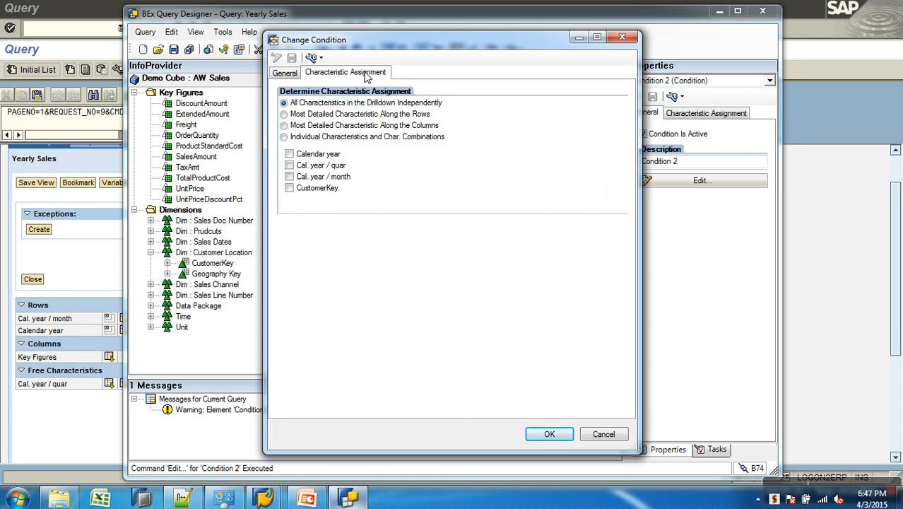
left_click(302, 139)
left_click(289, 188)
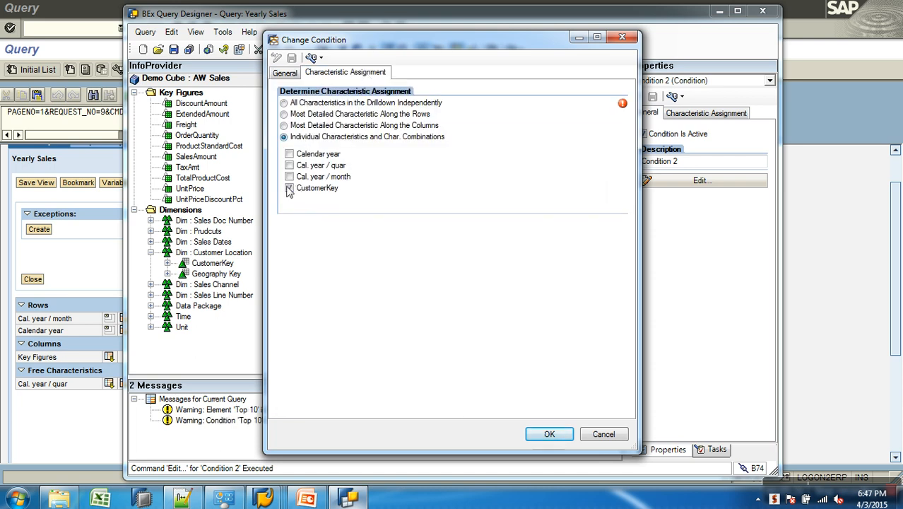
left_click(549, 434)
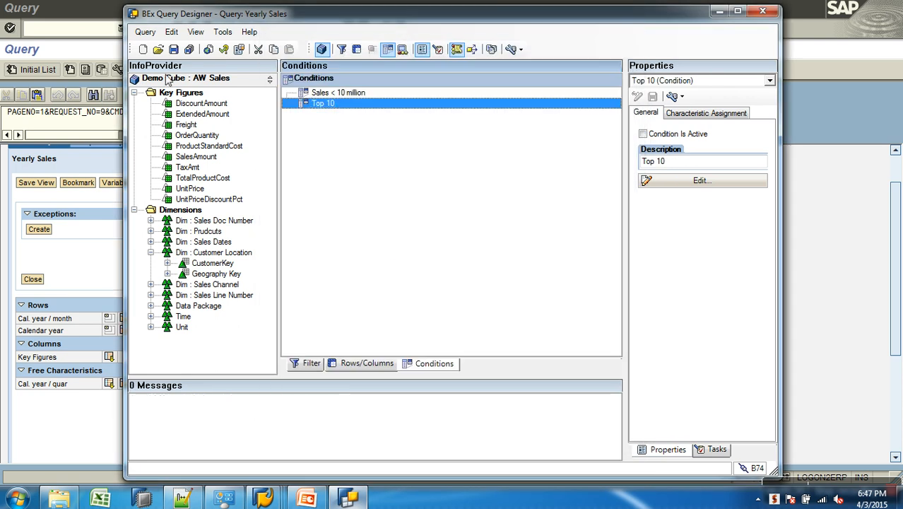
Save the query with the "Top 10" condition, switch to the SAP Query window and rerun it
left_click(174, 49)
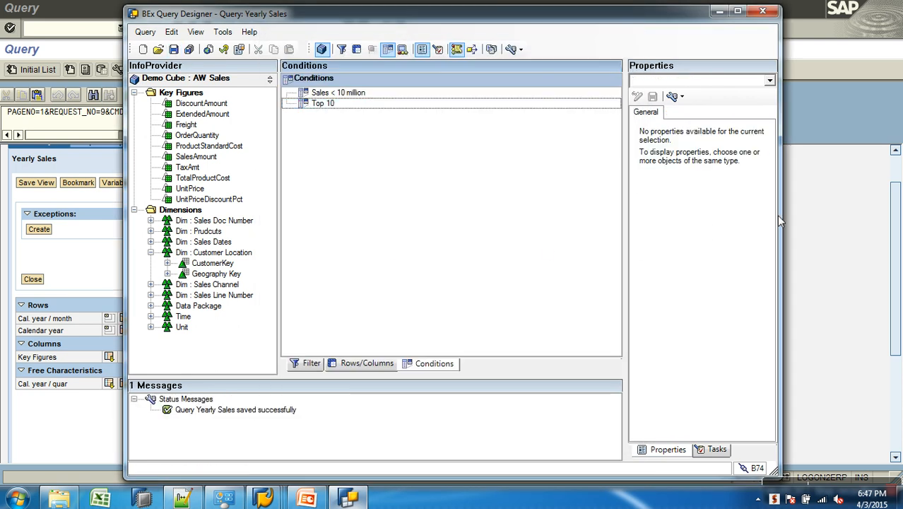
left_click(808, 213)
left_click(178, 28)
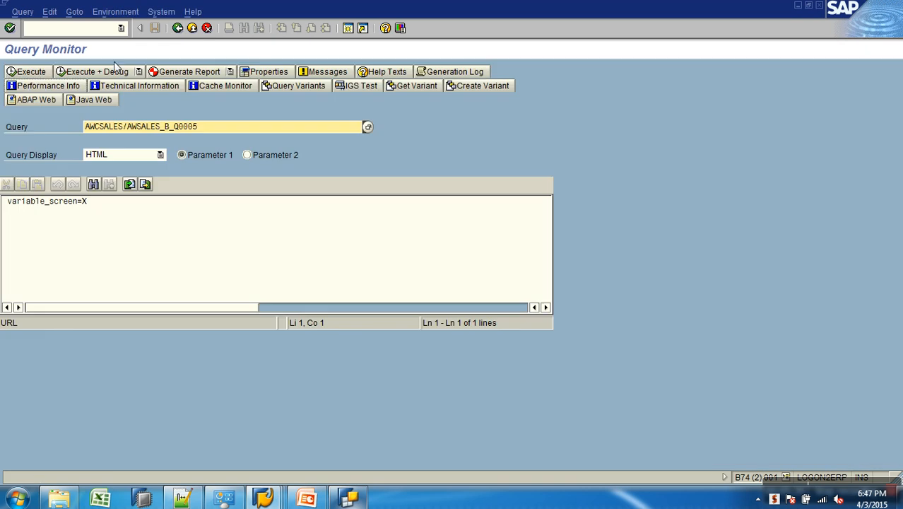
left_click(22, 72)
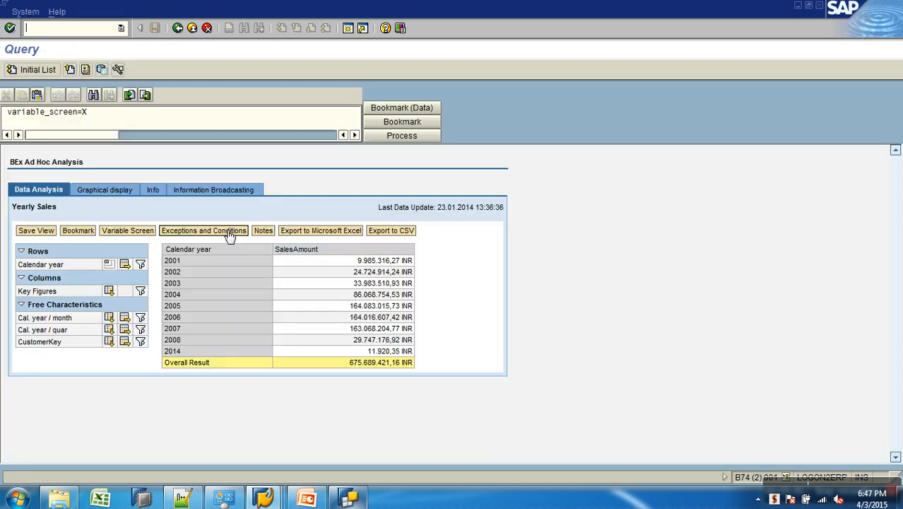
Display the query's exceptions and conditions and replace Calendar year with CustomerKey in the rows of the result
left_click(204, 231)
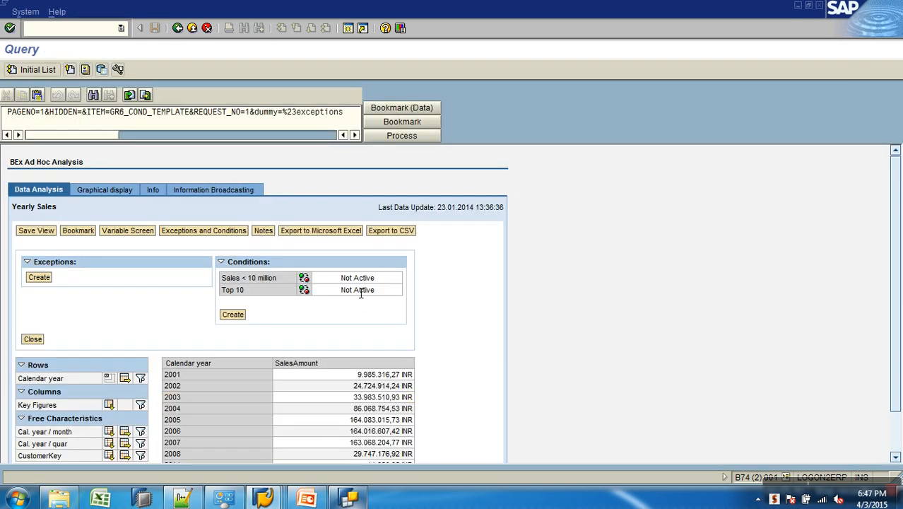
scroll(357, 298, "down", 2)
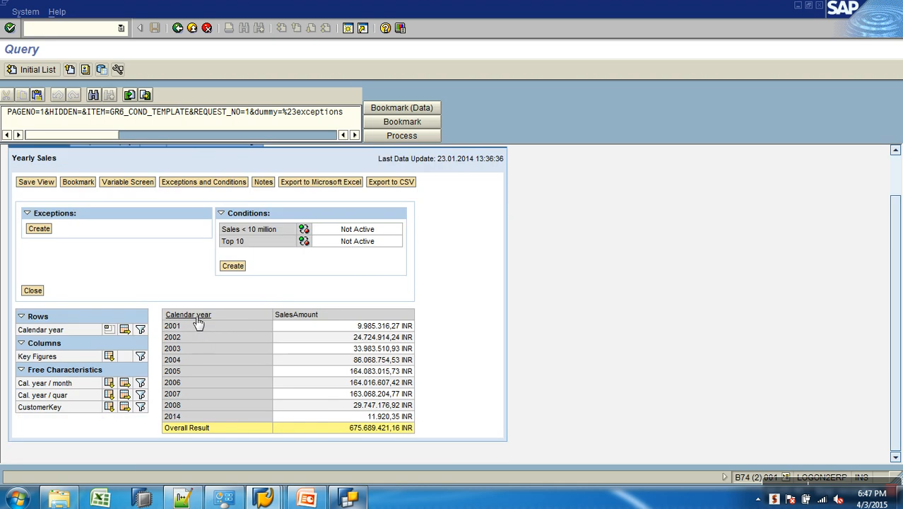
left_click(110, 330)
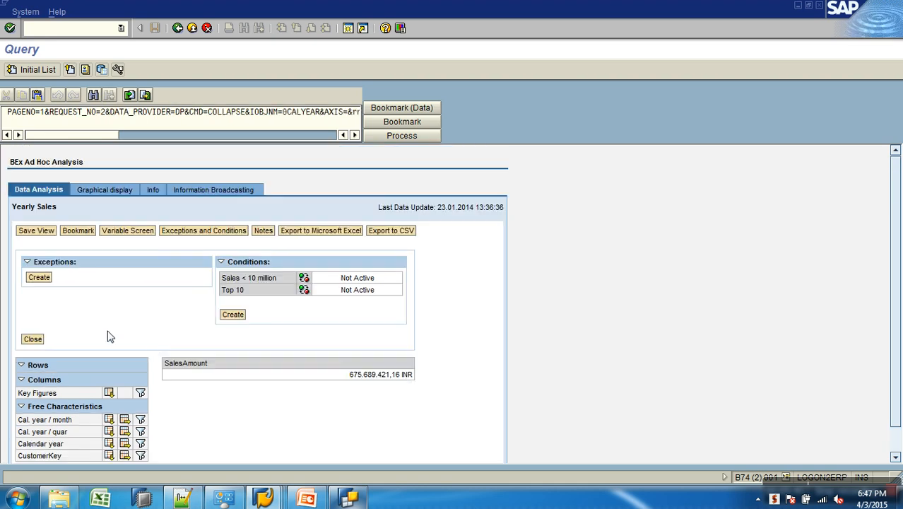
scroll(197, 349, "down", 1)
left_click(111, 429)
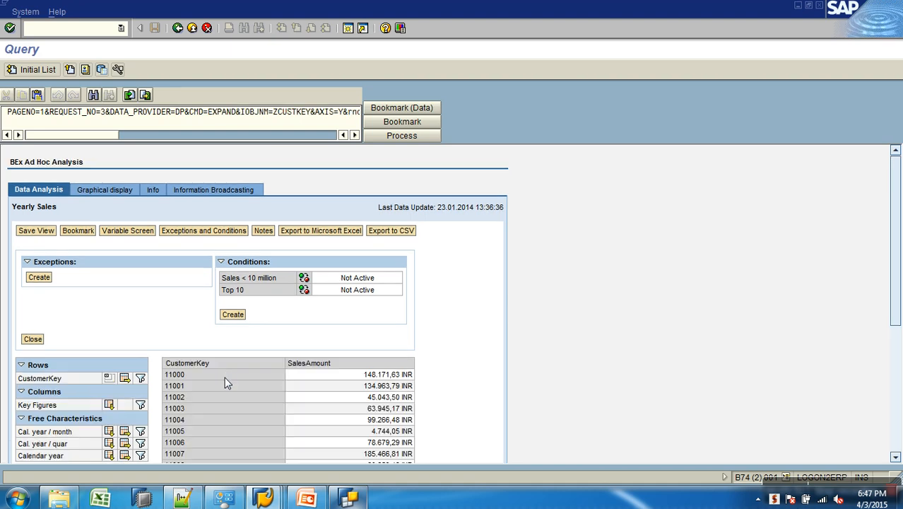
Look through the CustomerKey result list and activate the "Top 10" condition
scroll(225, 373, "down", 5)
scroll(225, 373, "up", 5)
left_click(304, 290)
scroll(294, 369, "down", 2)
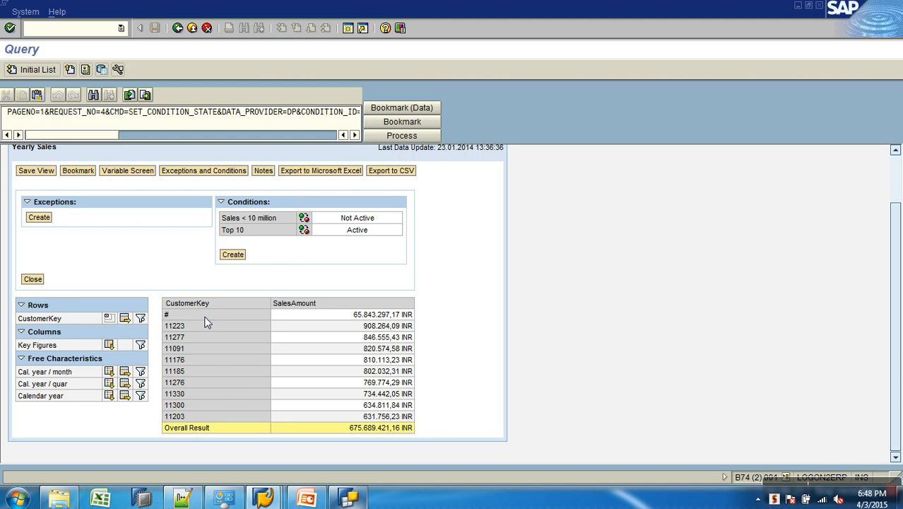
Switch to BEx Query Designer, create a third condition and set its description to "Bottom 10"
left_click(347, 498)
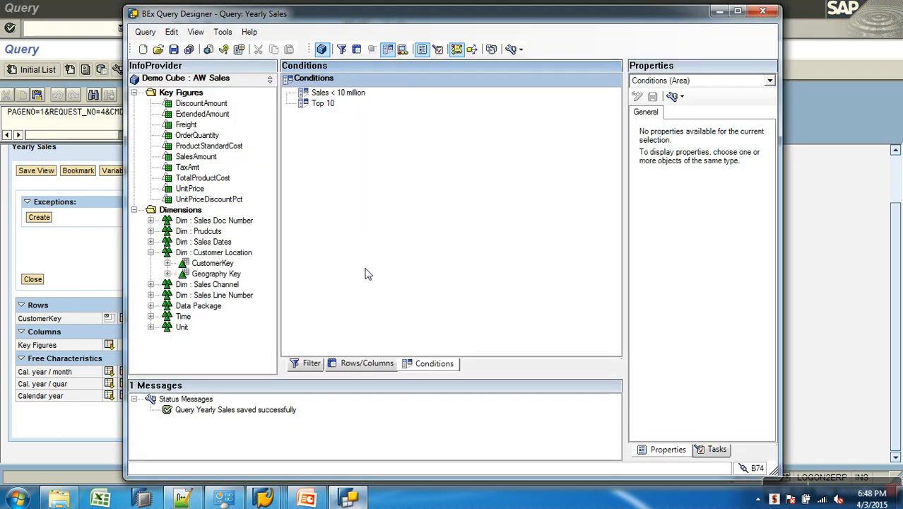
right_click(353, 150)
left_click(375, 156)
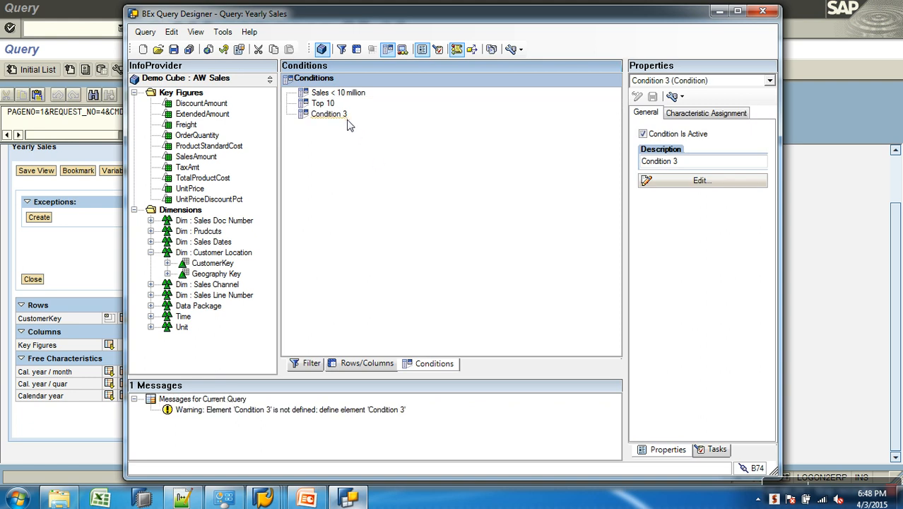
left_click(344, 116)
right_click(347, 120)
left_click(383, 137)
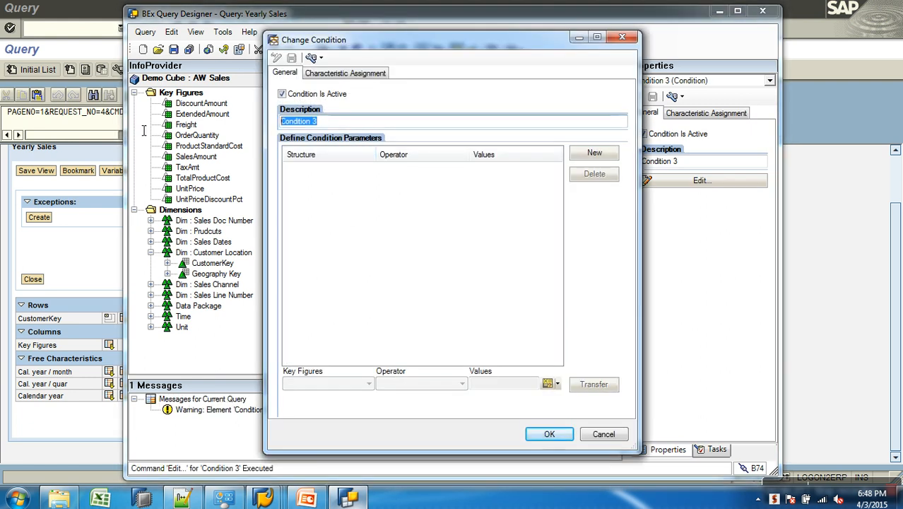
type("Bottom 10")
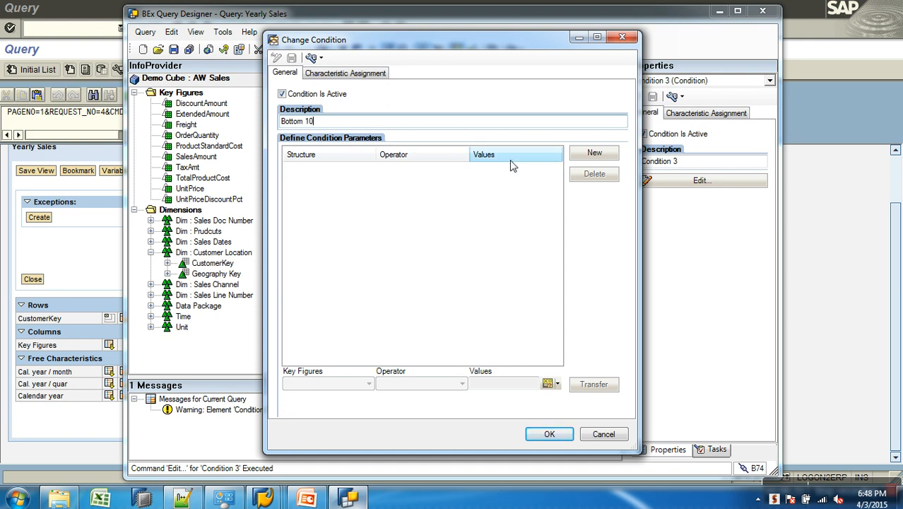
Define the "Bottom 10" condition's parameter as SalesAmount with operator Bottom N and value 10
left_click(594, 152)
left_click(368, 384)
left_click(353, 402)
left_click(364, 387)
left_click(360, 404)
left_click(417, 385)
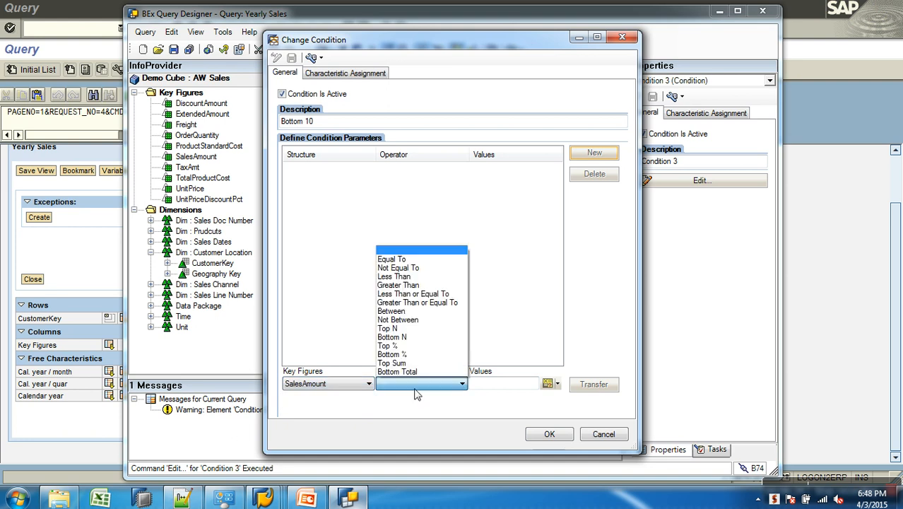
left_click(402, 332)
left_click(506, 386)
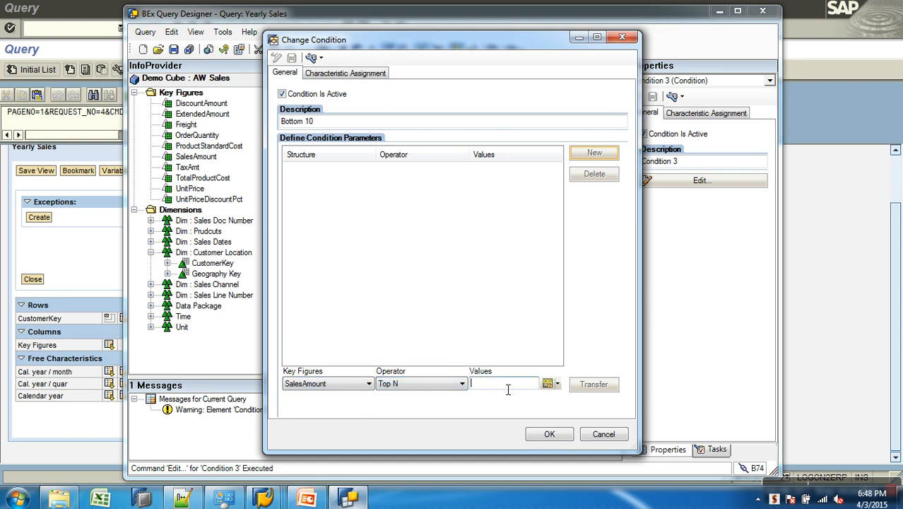
type("1")
left_click(461, 384)
left_click(414, 342)
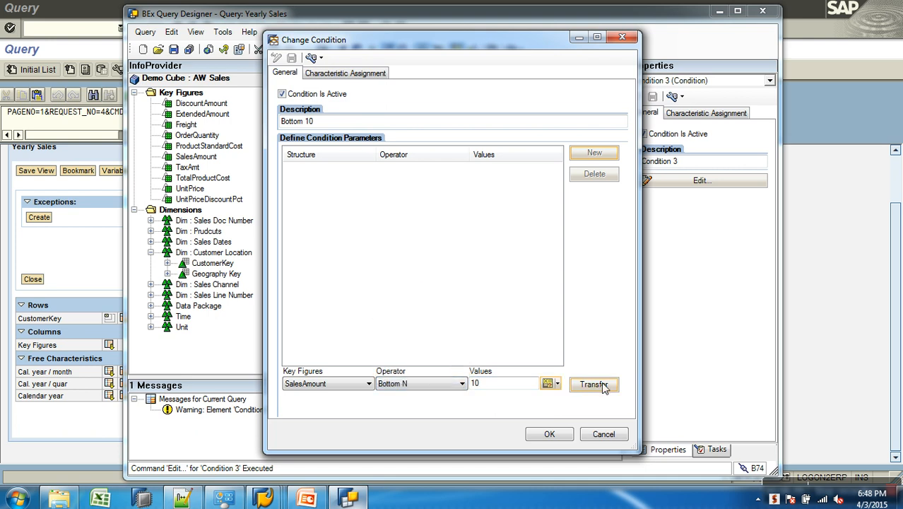
left_click(594, 385)
left_click(549, 434)
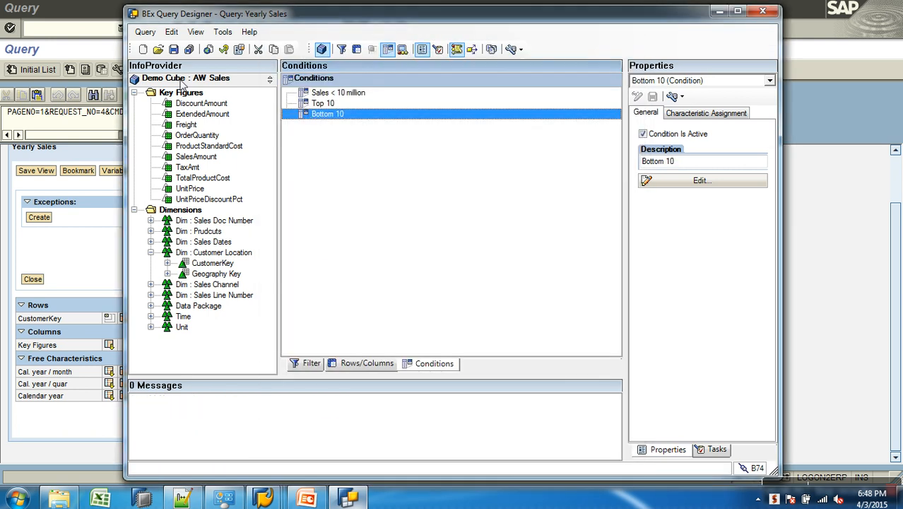
Make the "Bottom 10" condition inactive by default and assign it to the individual characteristic CustomerKey
right_click(349, 115)
left_click(312, 94)
left_click(346, 73)
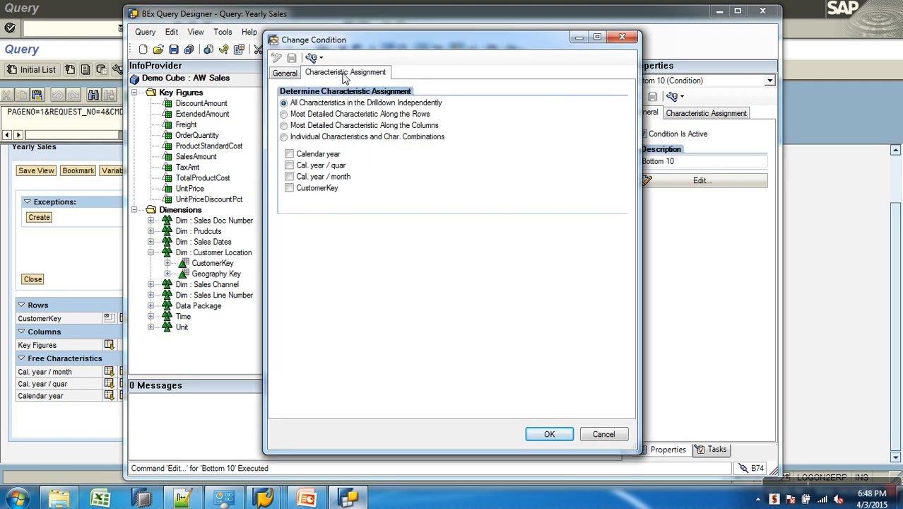
left_click(290, 187)
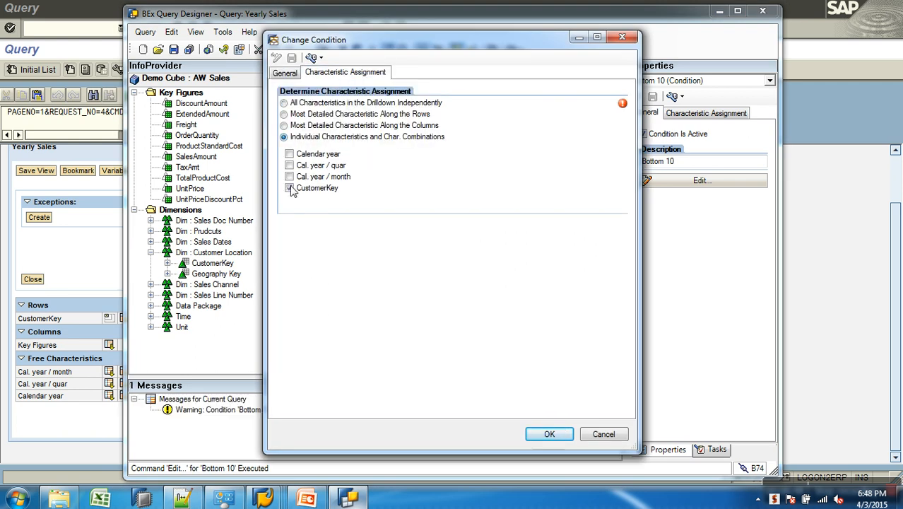
left_click(548, 431)
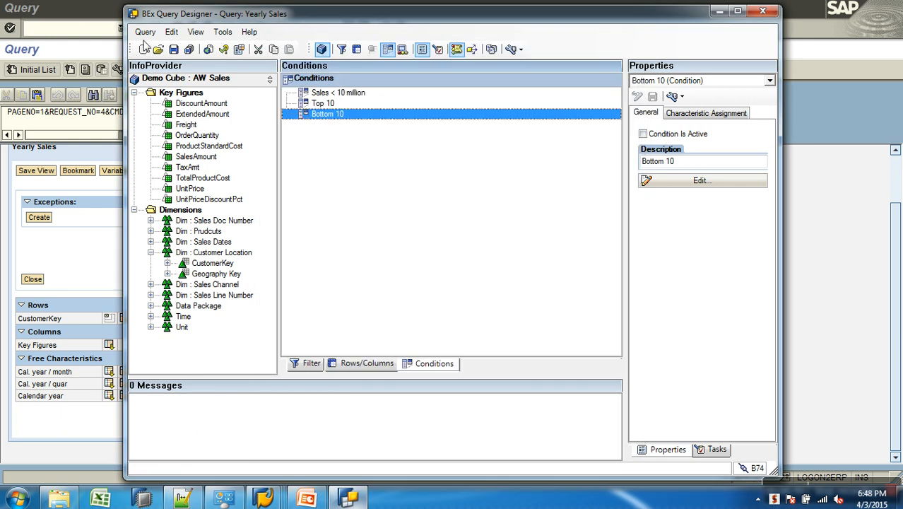
Save the query with the "Bottom 10" condition, switch to the SAP Query window and rerun it
left_click(173, 49)
left_click(828, 269)
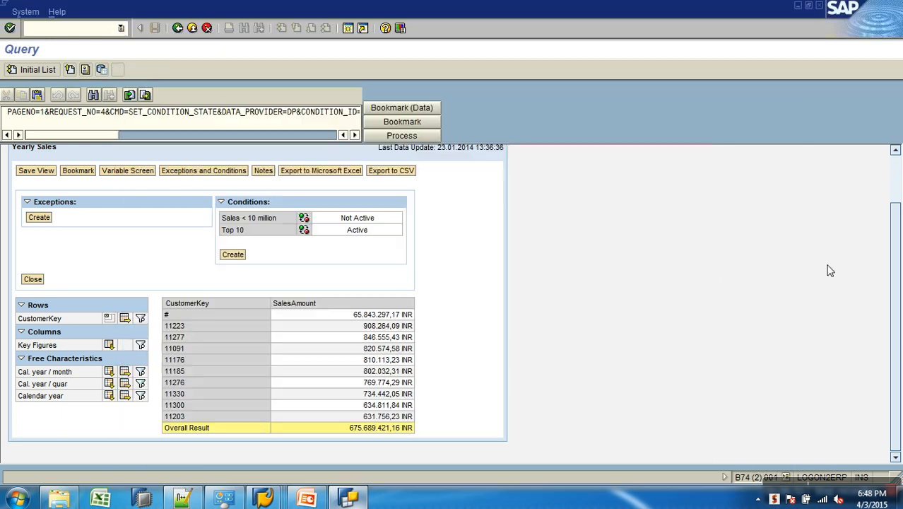
left_click(176, 32)
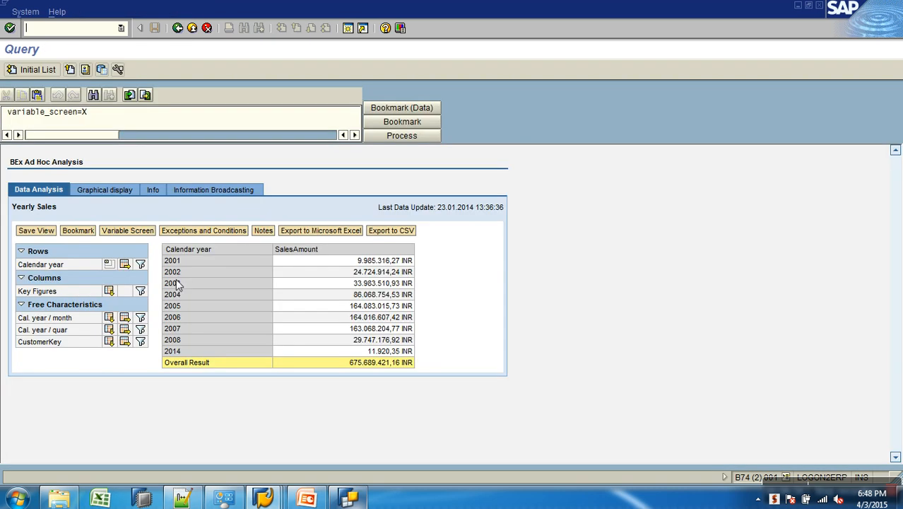
Show CustomerKey instead of Calendar year in the rerun result's rows and activate the "Top 10" condition
left_click(124, 264)
left_click(108, 342)
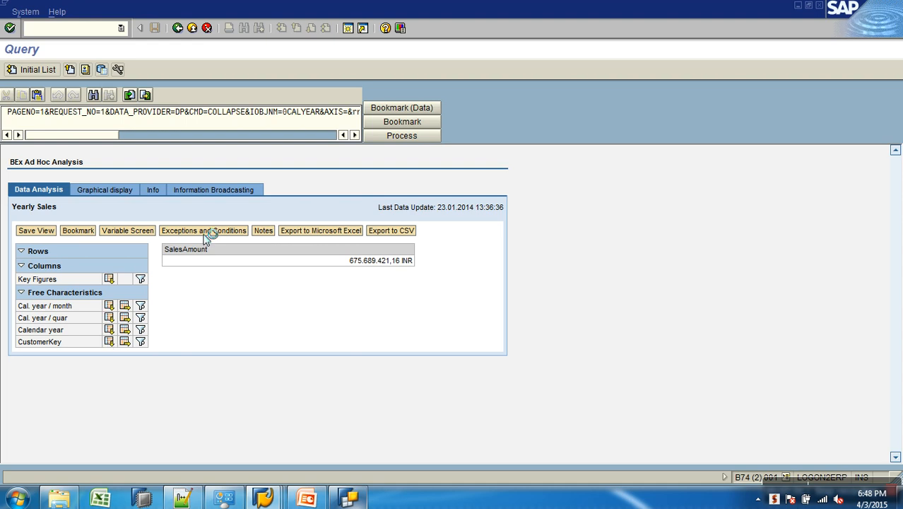
left_click(209, 232)
left_click(305, 301)
scroll(314, 323, "down", 1)
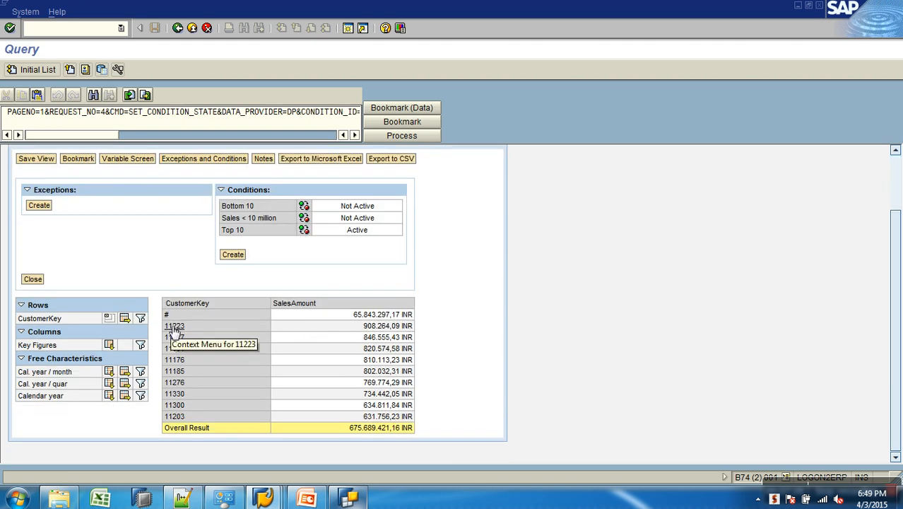
Deactivate the "Top 10" condition and activate "Bottom 10" on the customer result
left_click(304, 230)
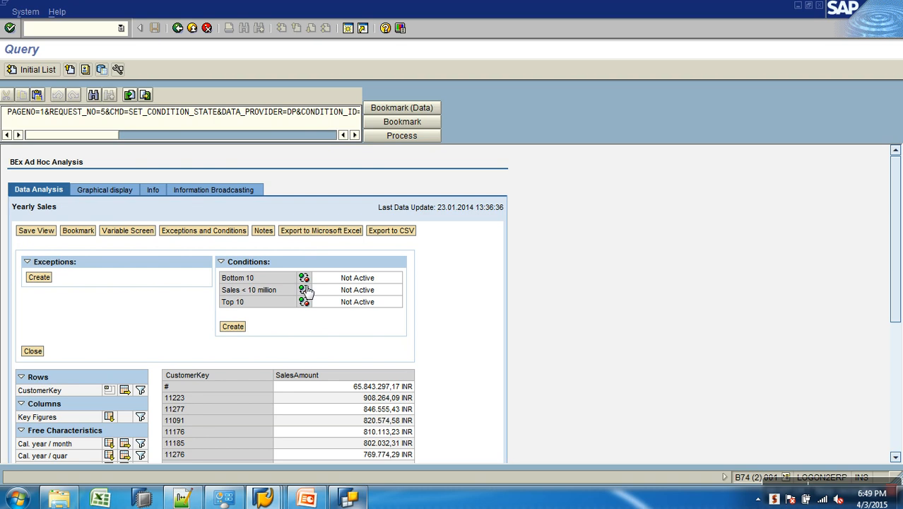
left_click(304, 278)
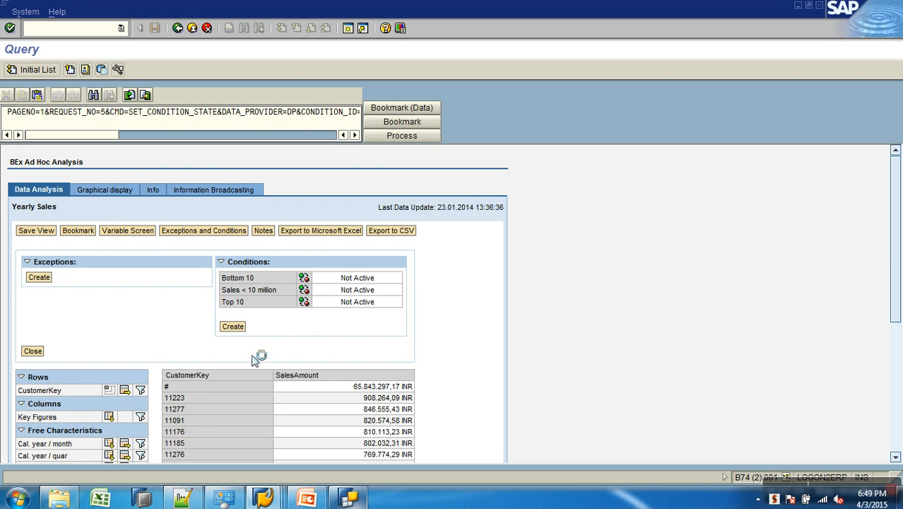
scroll(233, 361, "down", 2)
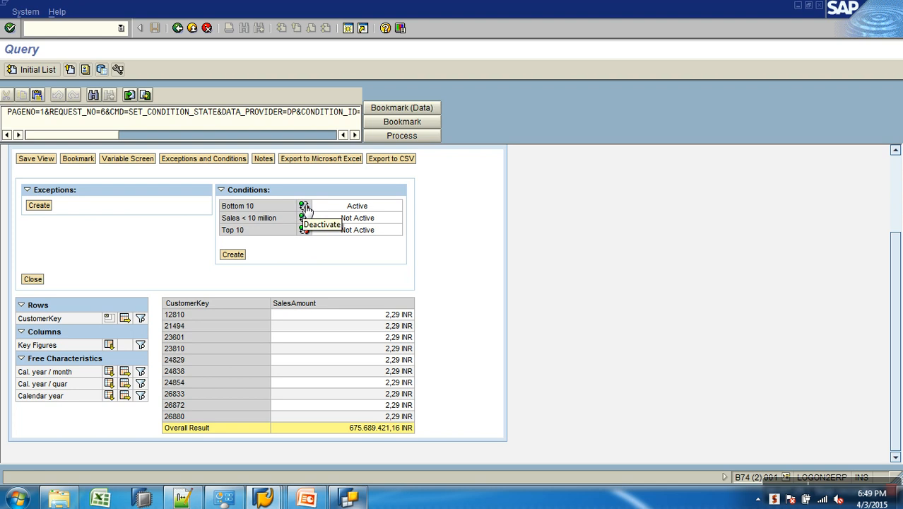
Activate the "Top 10" condition in addition to "Bottom 10" and examine the combined result
left_click(304, 230)
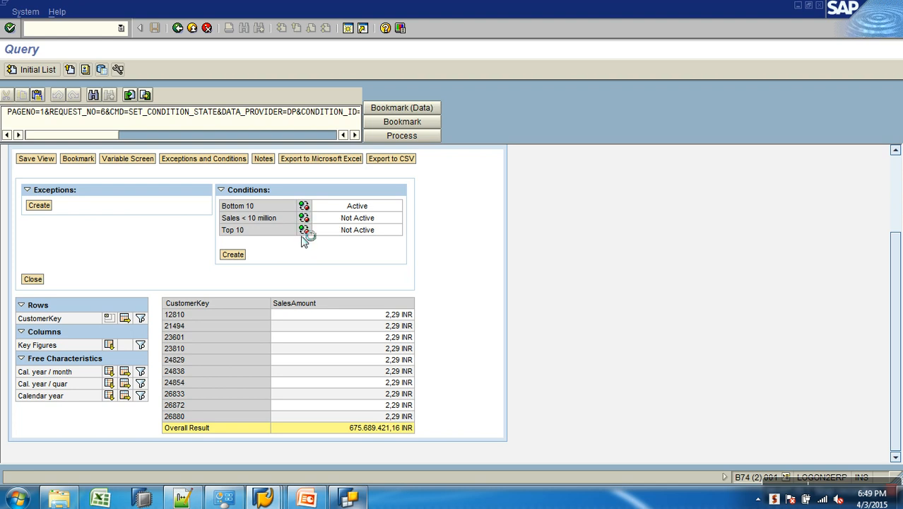
scroll(355, 363, "down", 3)
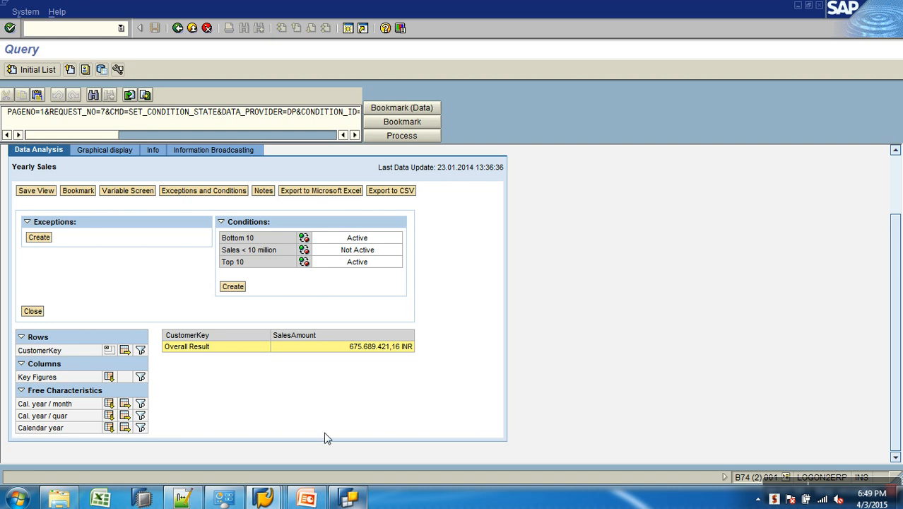
Switch to BEx Query Designer and create a fourth condition beneath "Bottom 10"
left_click(349, 499)
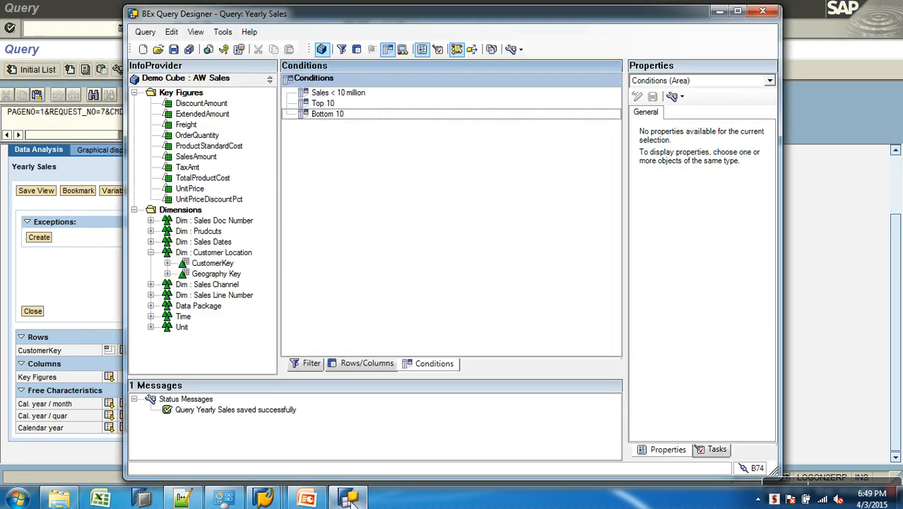
left_click(318, 104)
left_click(318, 94)
left_click(324, 116)
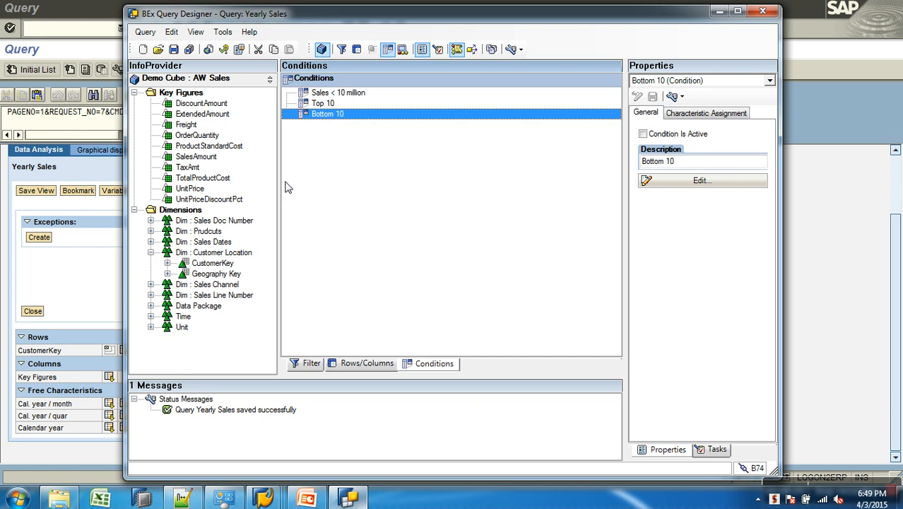
right_click(329, 133)
left_click(354, 141)
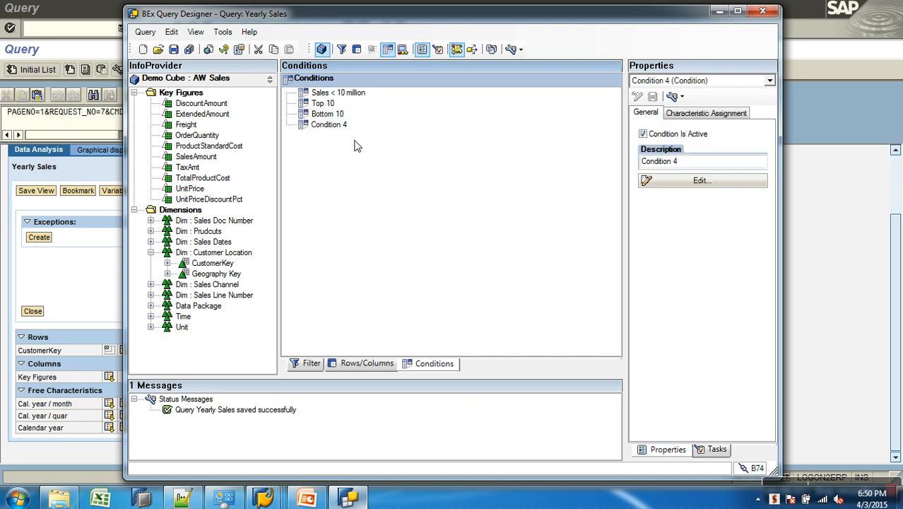
Set the fourth condition's description to "or" and make it inactive by default
right_click(334, 124)
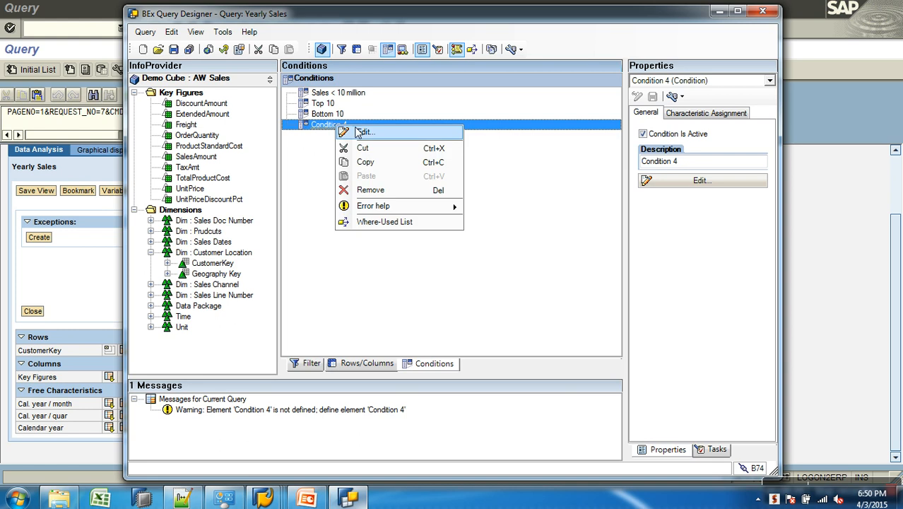
left_click(368, 132)
triple_click(350, 125)
type("or")
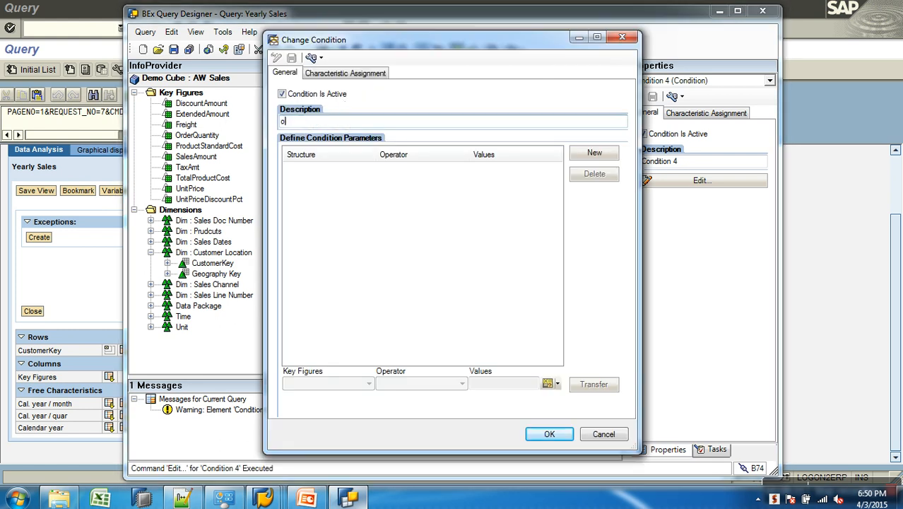
left_click(283, 94)
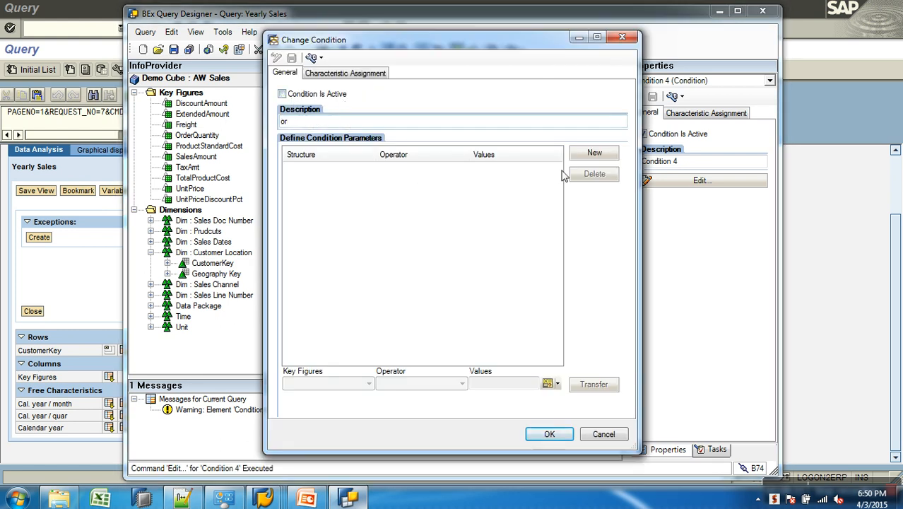
Add a parameter to the "or" condition with SalesAmount, operator Less Than and value 10000000
left_click(594, 153)
left_click(330, 384)
left_click(332, 404)
left_click(393, 384)
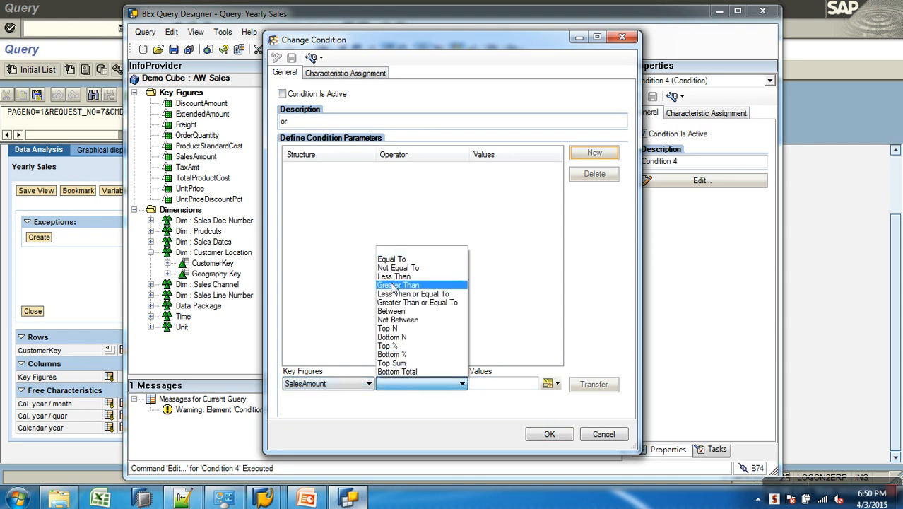
left_click(414, 276)
left_click(509, 384)
type("10000")
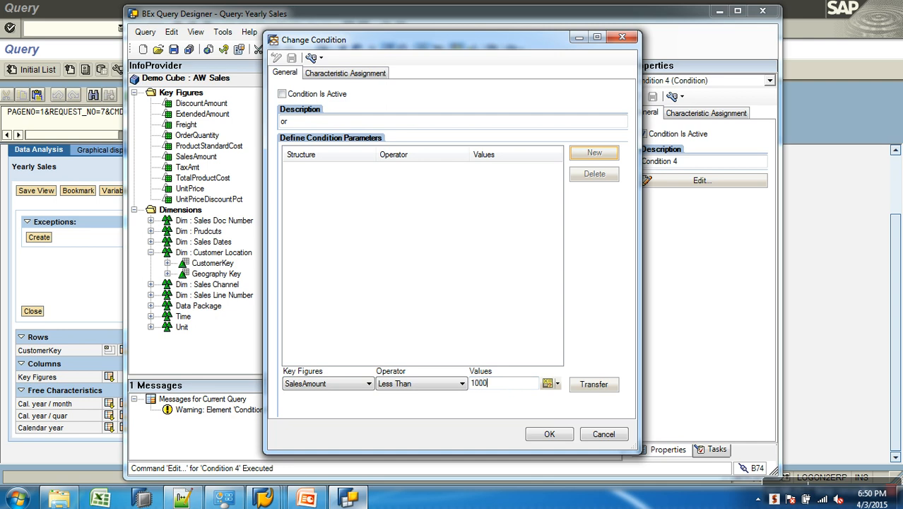
type("000")
left_click(599, 388)
Add a second parameter to the "or" condition with SalesAmount, operator Greater Than and value 10000000, and accept the condition
left_click(593, 152)
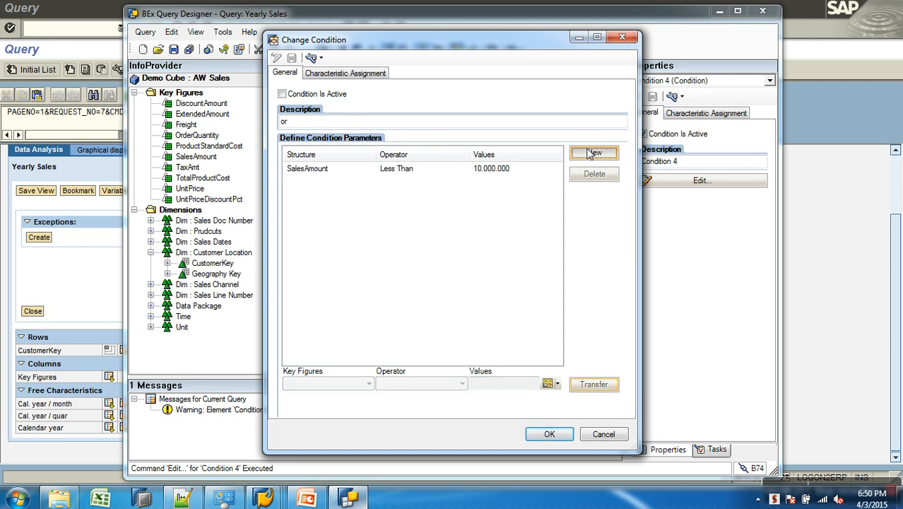
left_click(369, 384)
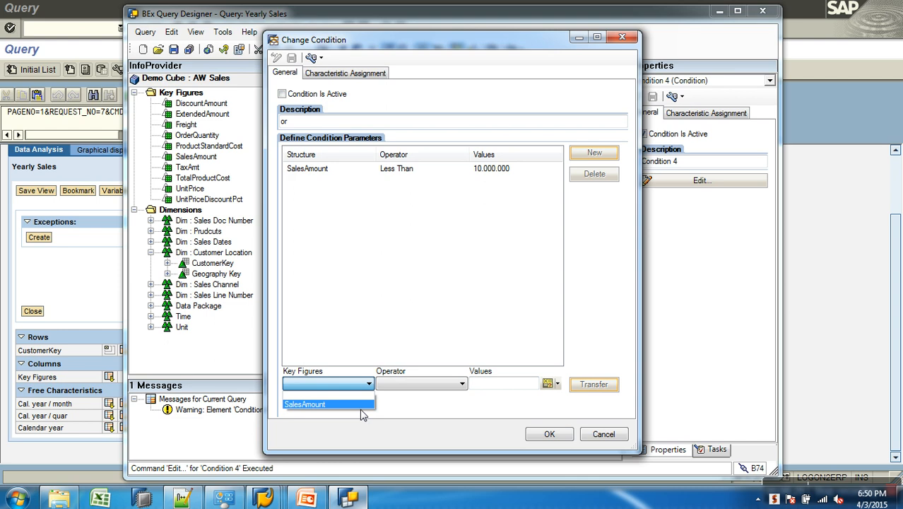
left_click(394, 397)
left_click(351, 386)
left_click(348, 406)
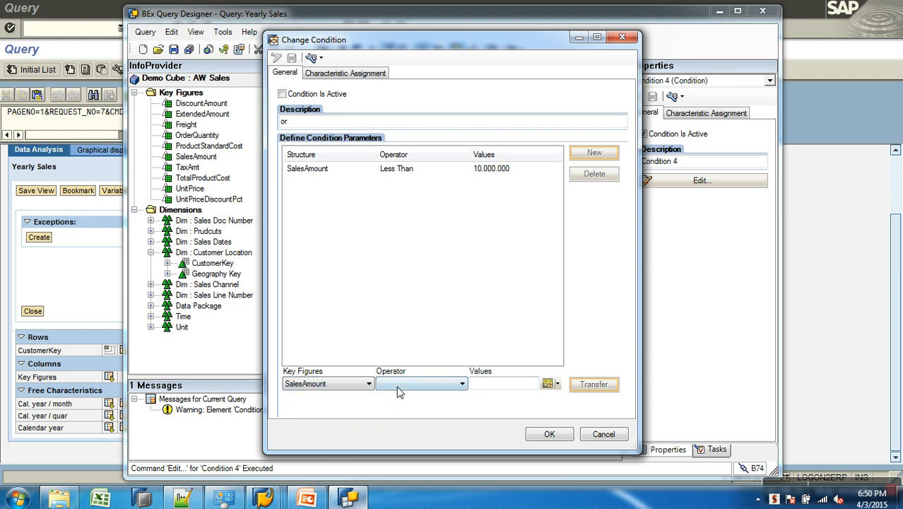
left_click(396, 386)
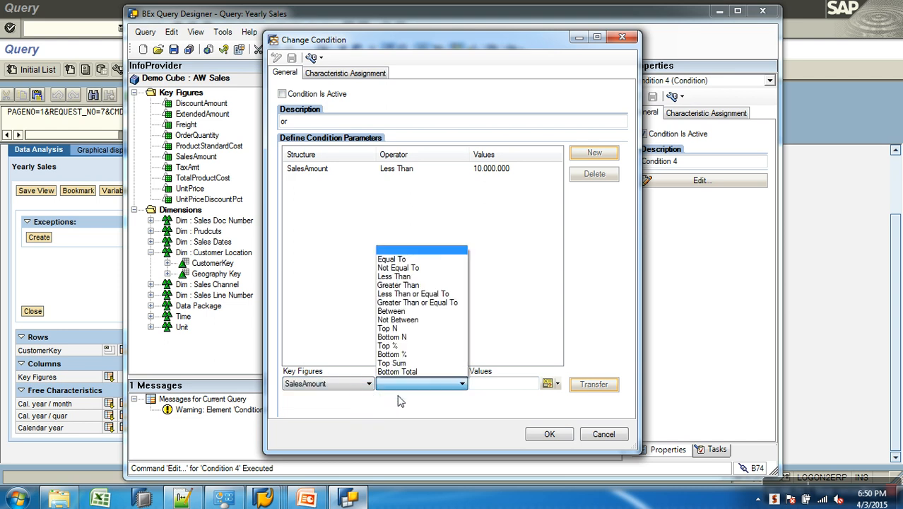
left_click(407, 287)
left_click(498, 386)
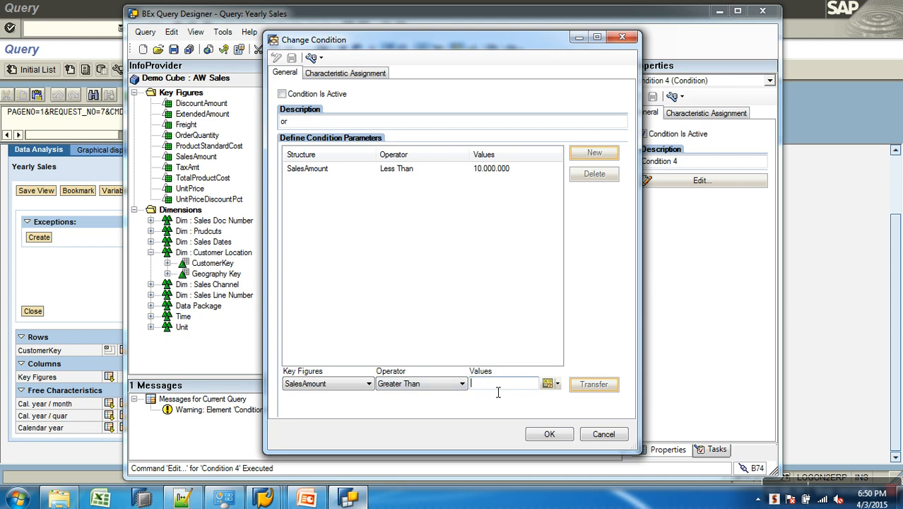
type("10000000")
left_click(595, 385)
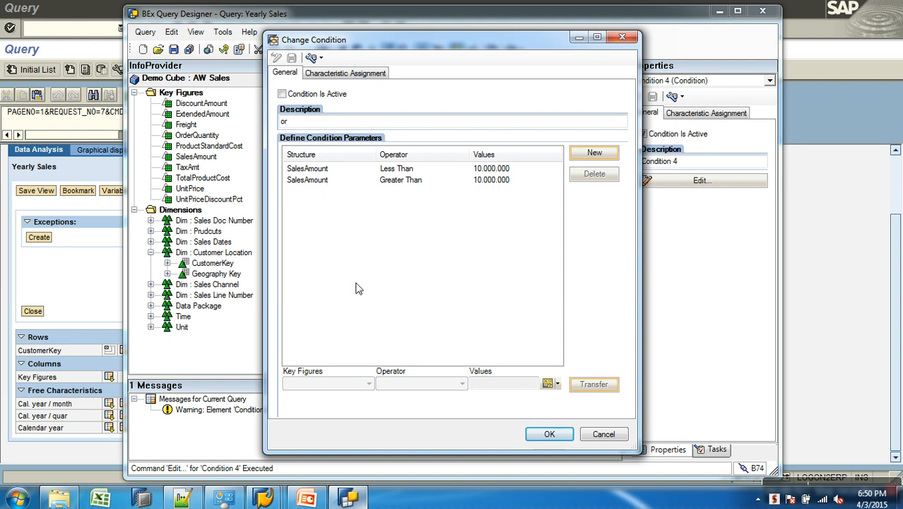
left_click(537, 434)
Save the Yearly Sales query and re-execute it from the Query Monitor
left_click(173, 49)
left_click(841, 226)
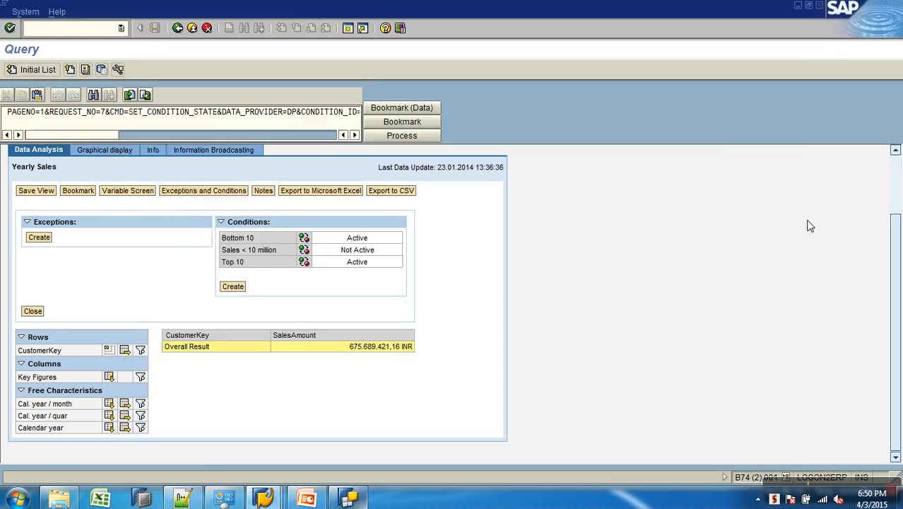
left_click(177, 27)
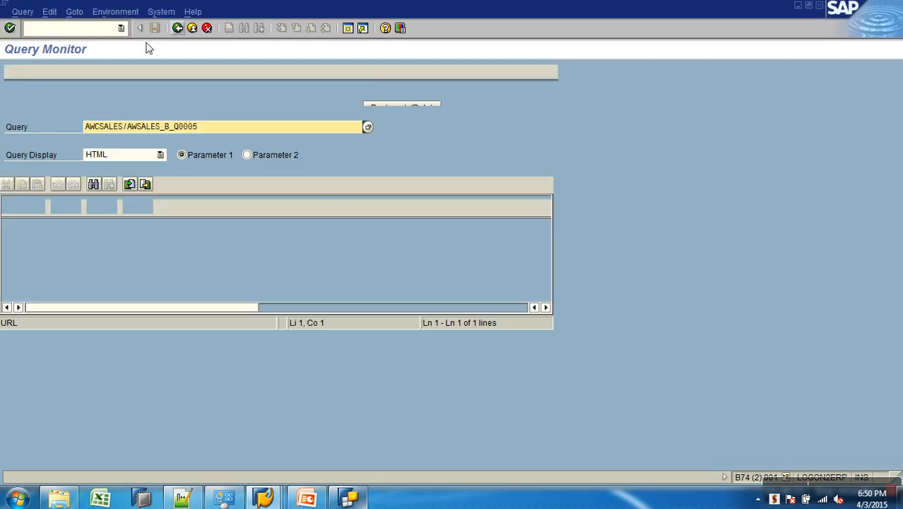
left_click(34, 73)
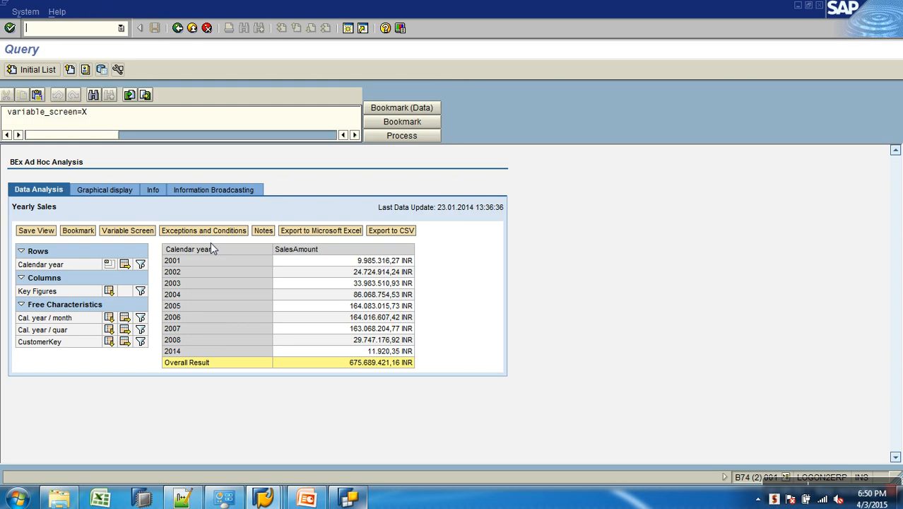
Show the exceptions and conditions of the executed query, activate the "or" condition and examine the yearly sales amounts
left_click(219, 232)
left_click(304, 314)
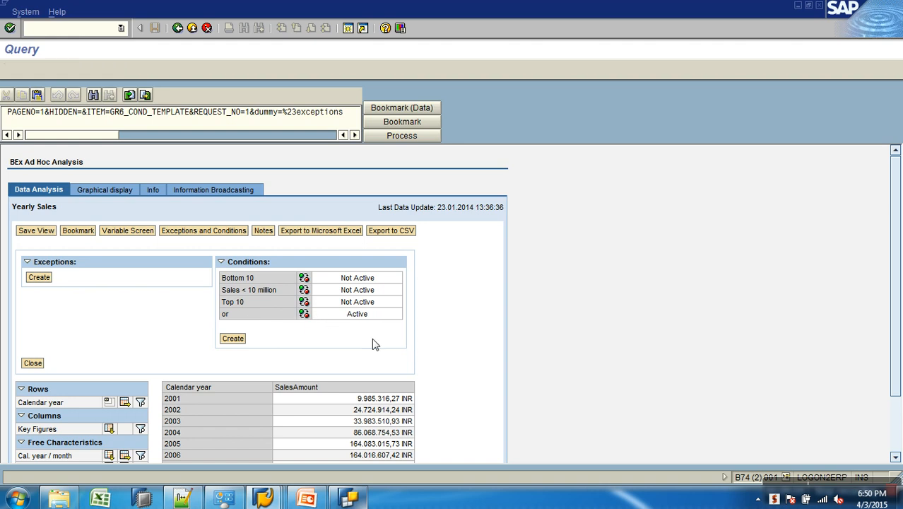
scroll(515, 342, "down", 2)
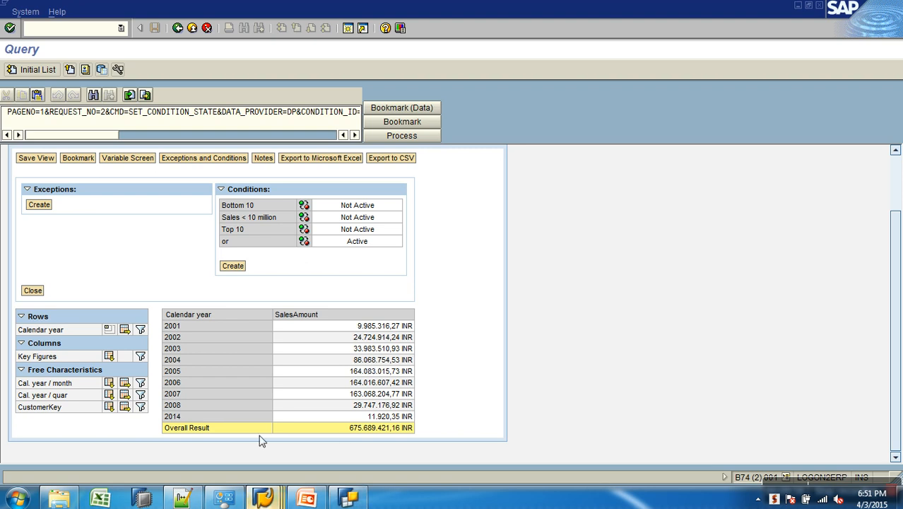
Switch to BEx Query Designer and select all four conditions from "Sales < 10 million" through "or"
left_click(349, 499)
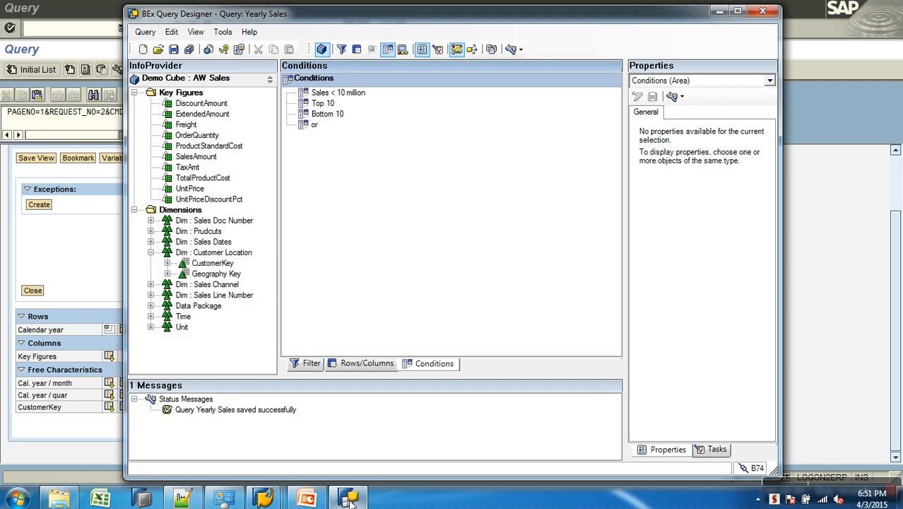
left_click(352, 99)
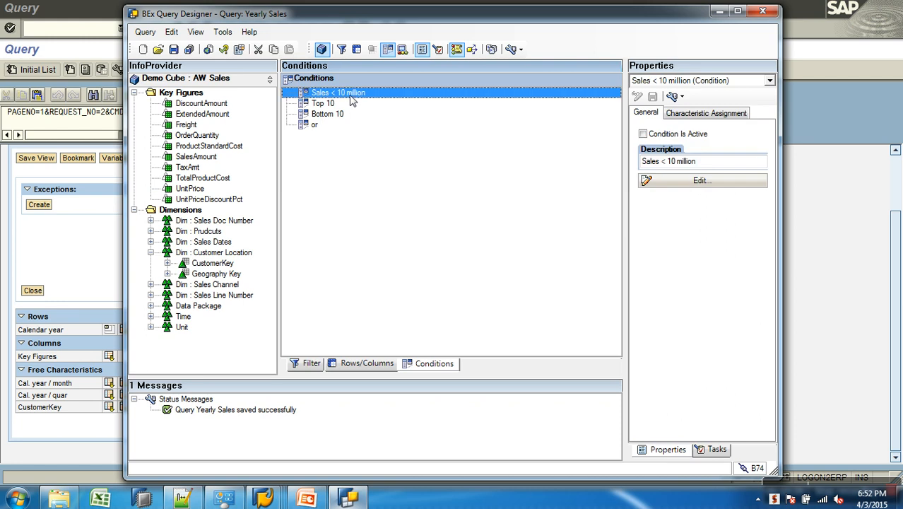
left_click(316, 125, "shift")
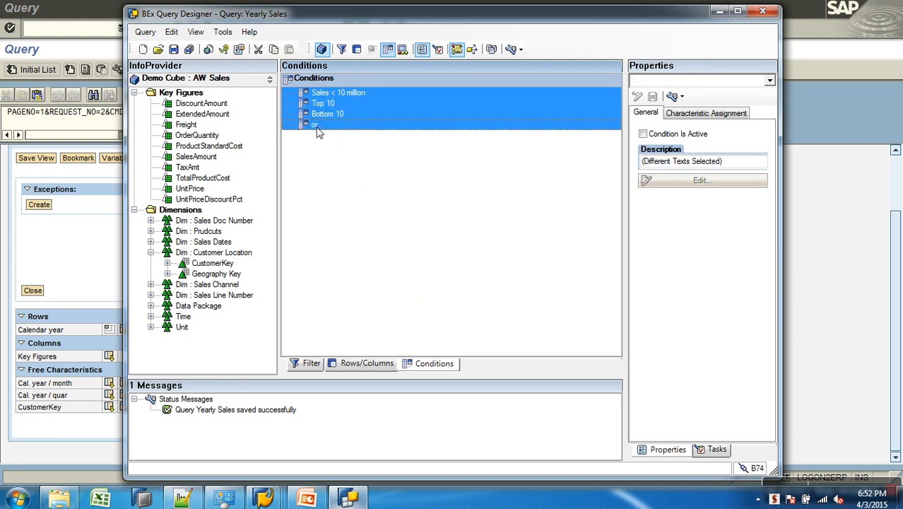
right_click(317, 132)
left_click(316, 257)
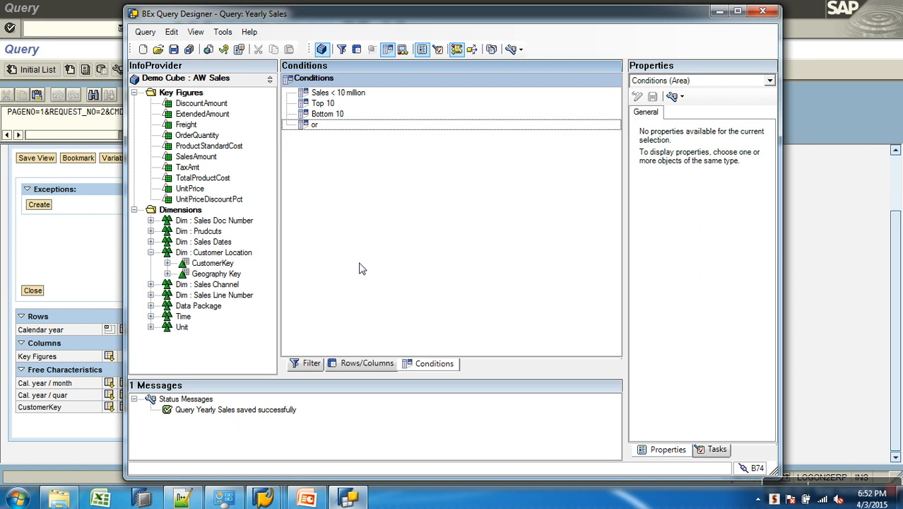
left_click(319, 125)
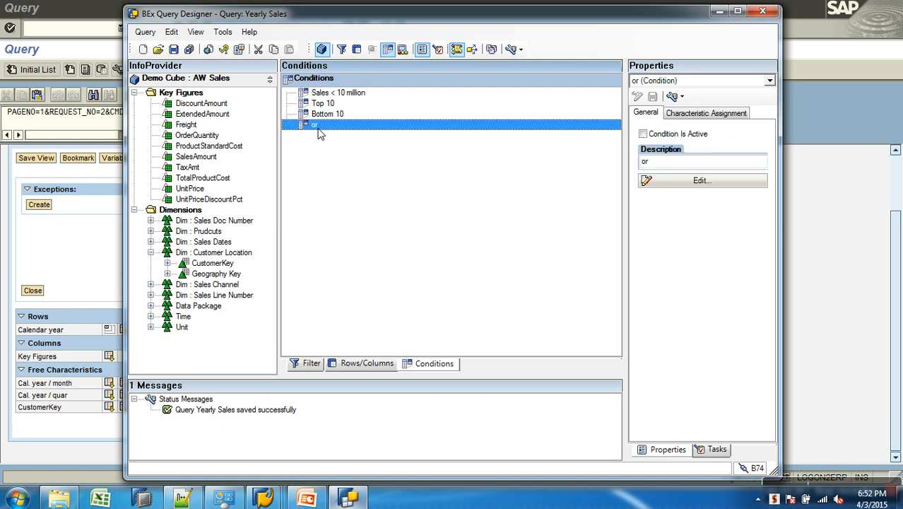
left_click(323, 94, "shift")
right_click(323, 94)
left_click(327, 113)
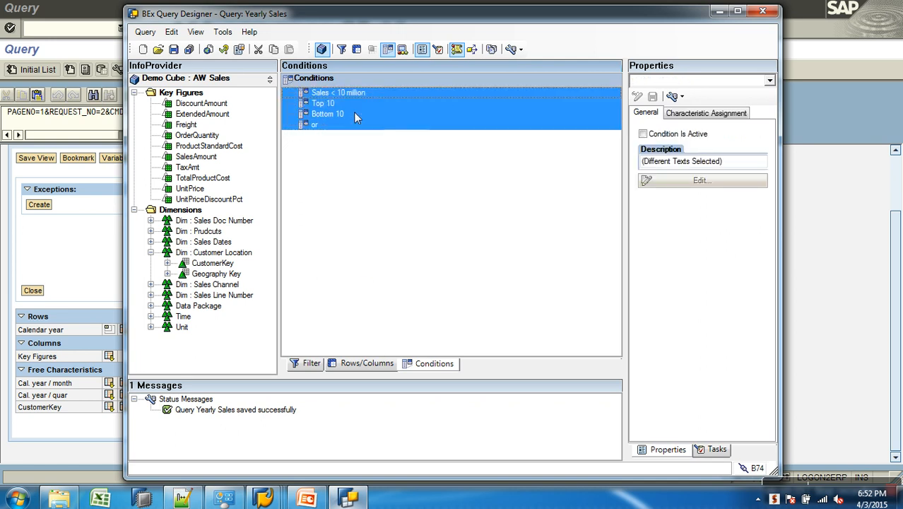
left_click(353, 154)
Remove all four conditions, from "Sales < 10 million" through "or", from the Yearly Sales query
left_click(324, 94)
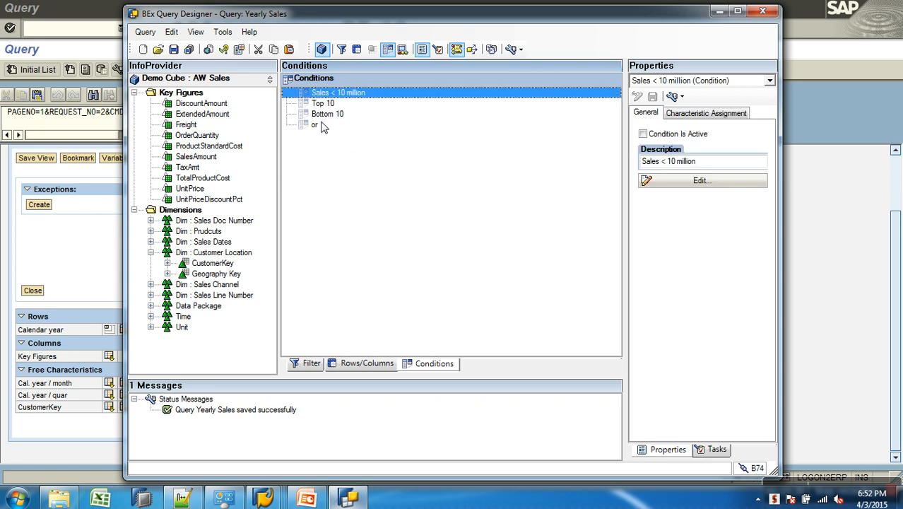
left_click(320, 128, "shift")
right_click(318, 127)
left_click(360, 192)
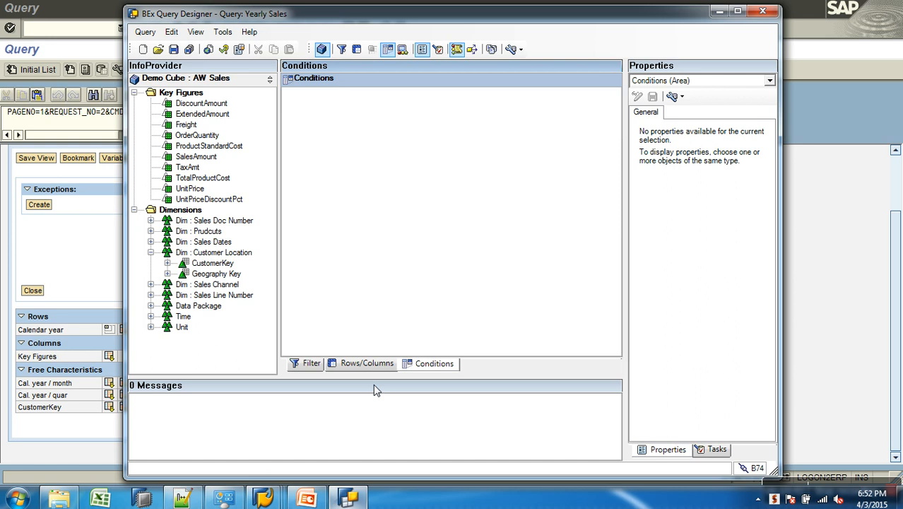
Return to the query's rows and columns layout, try to save the query and close the stopped Query Designer
left_click(369, 365)
left_click(173, 50)
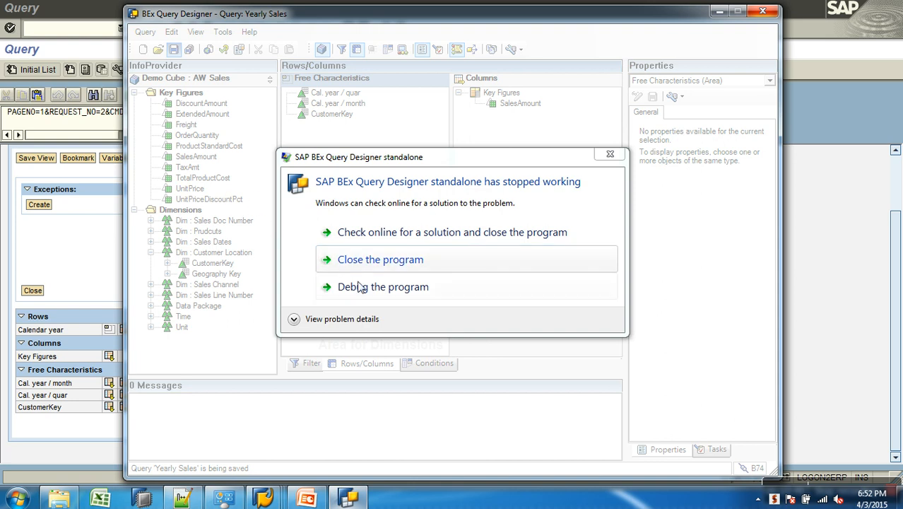
left_click(380, 262)
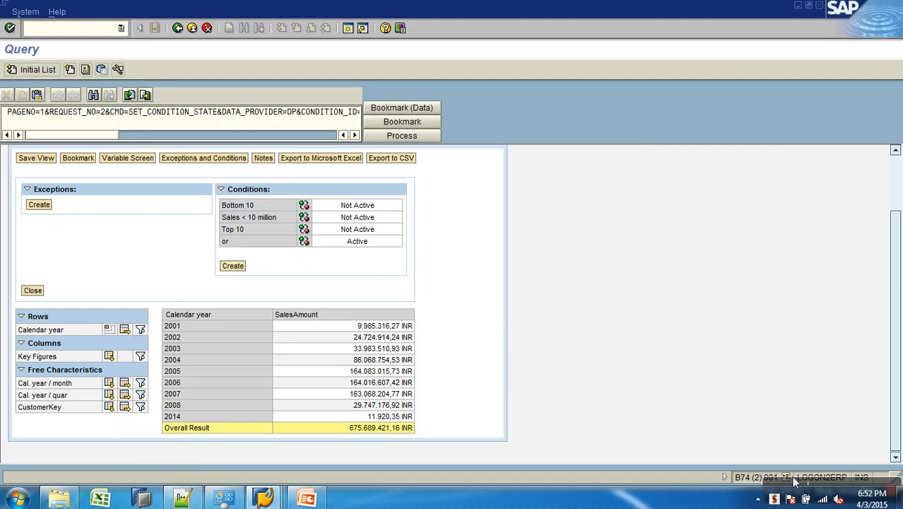